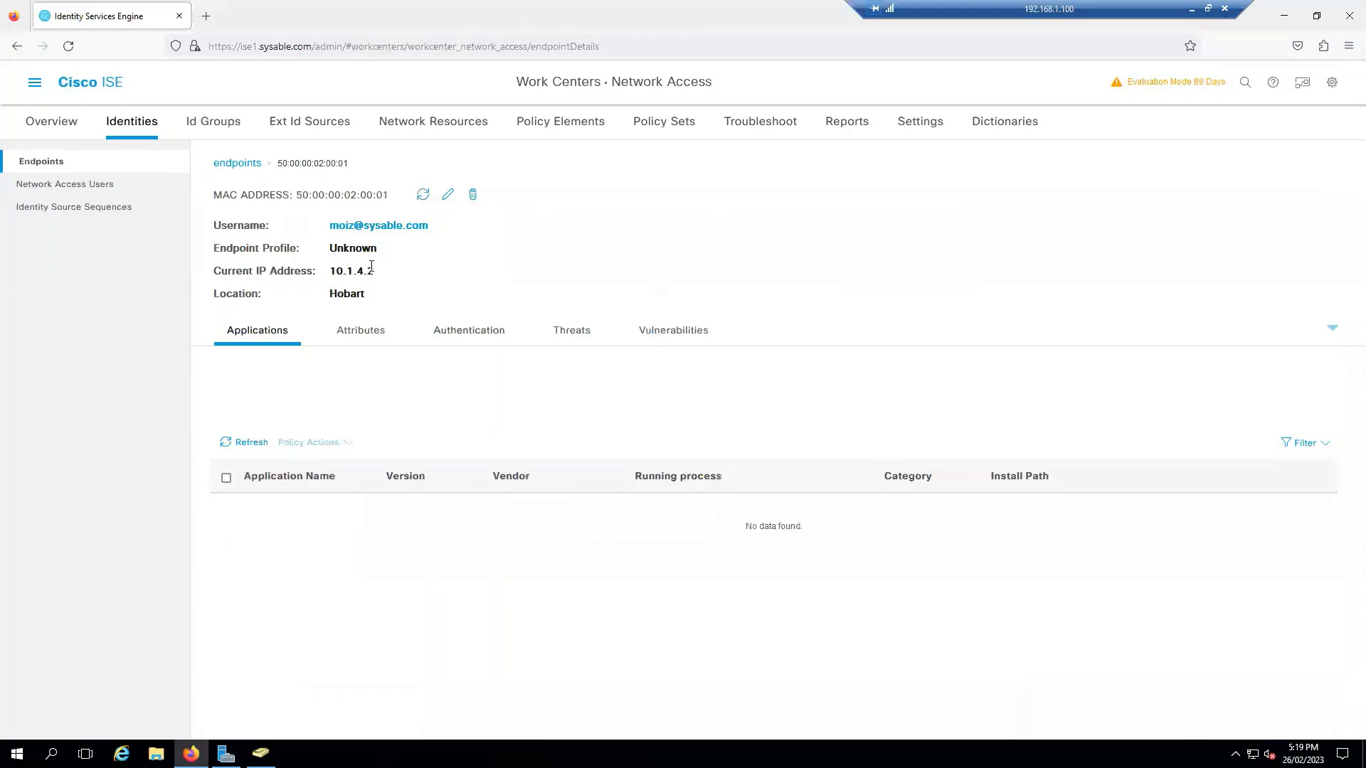
# - Open the policy profiling page and expand the Profiling Policies folder
pyautogui.click(34, 81)
pyautogui.click(603, 140)
pyautogui.click(613, 189)
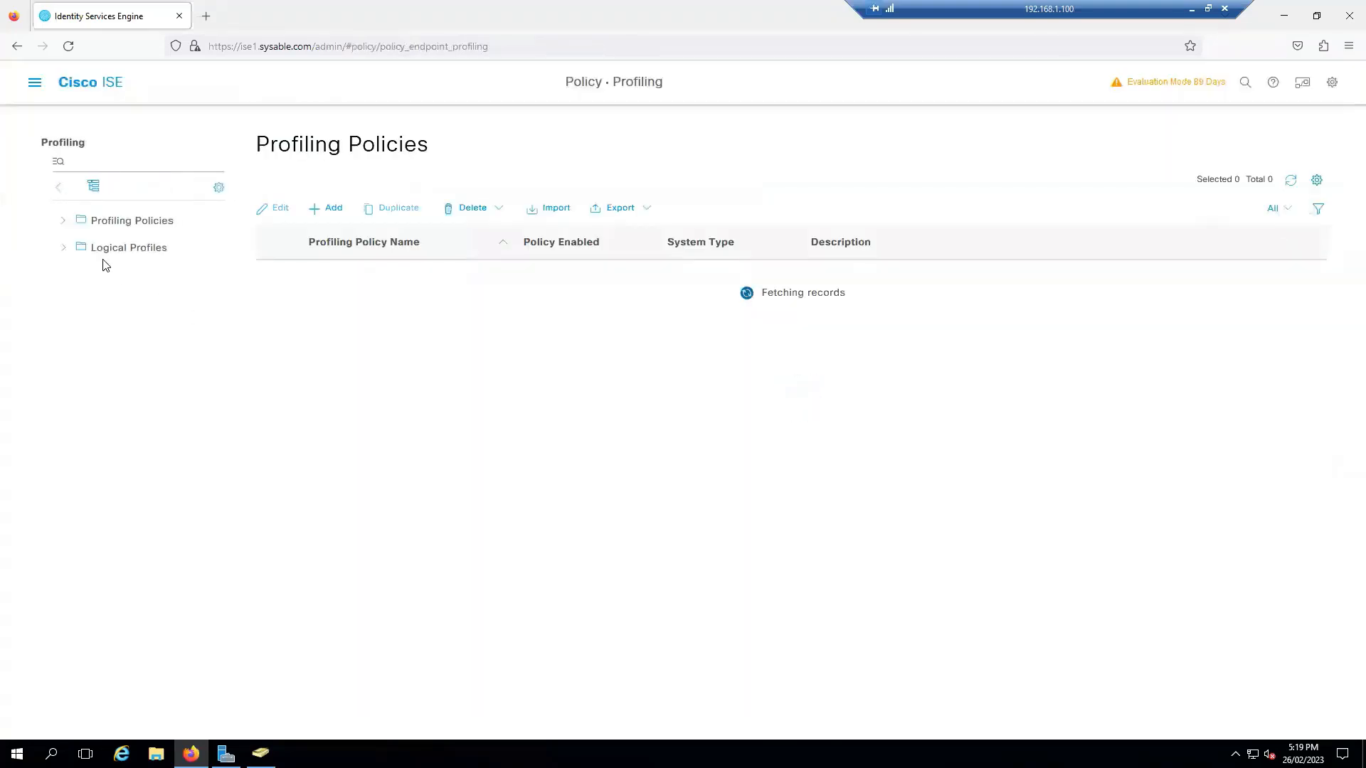
pyautogui.click(64, 223)
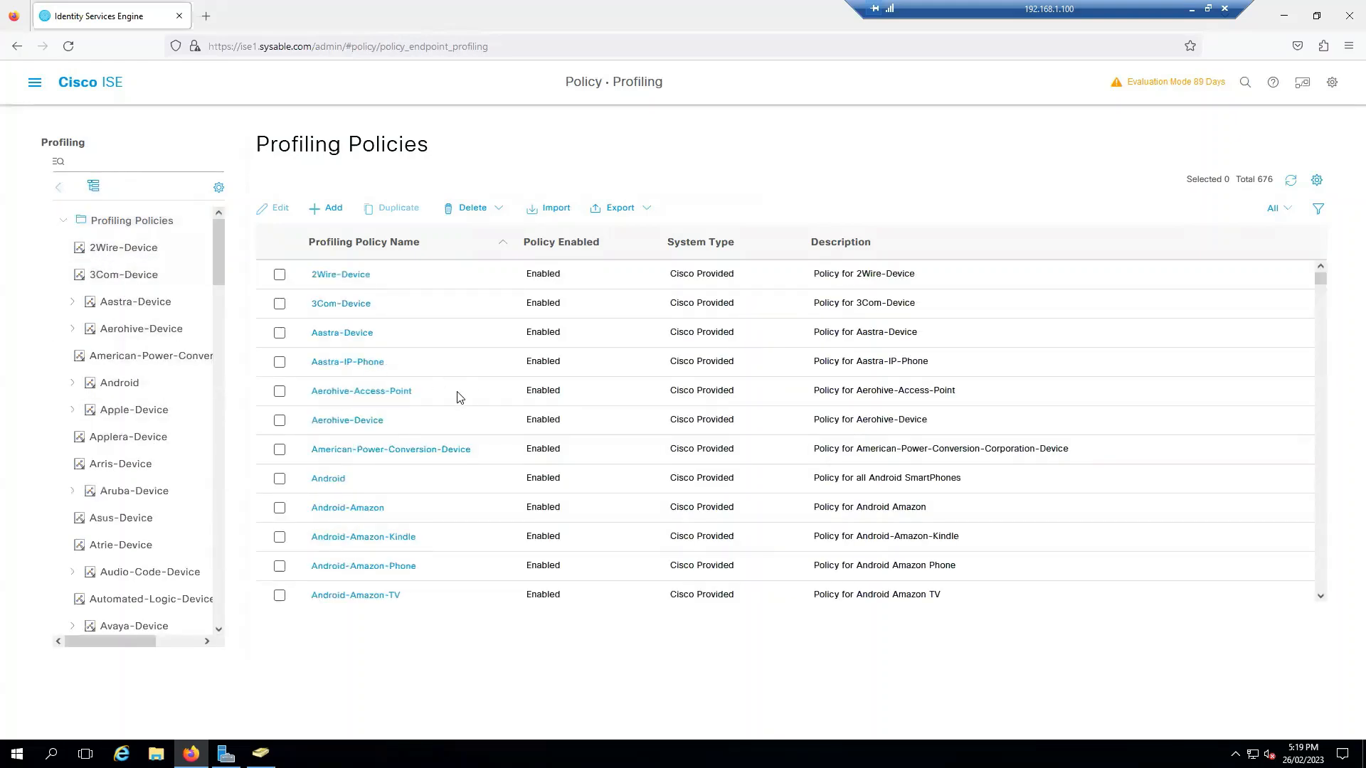
# - Look through the Logical Profiles folder and return to the expanded Profiling Policies folder
pyautogui.click(63, 221)
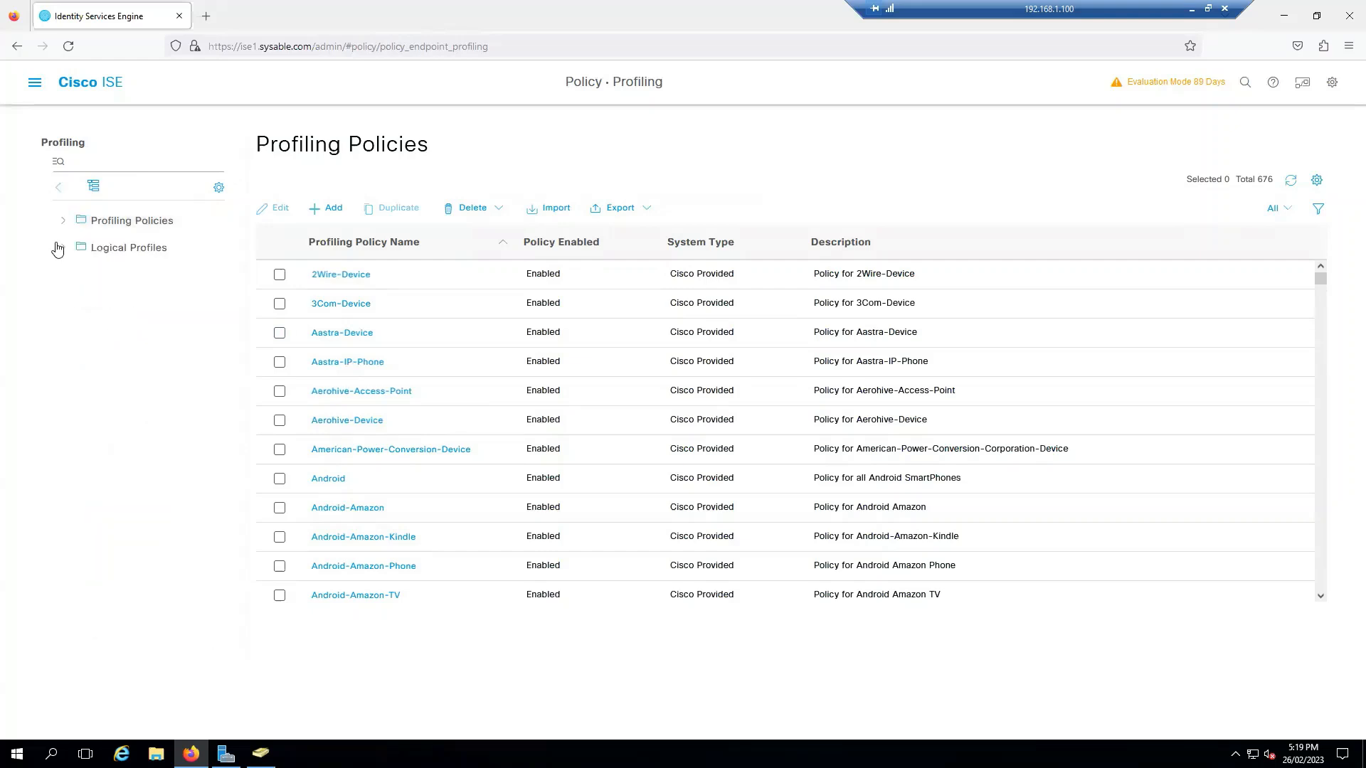
pyautogui.click(58, 250)
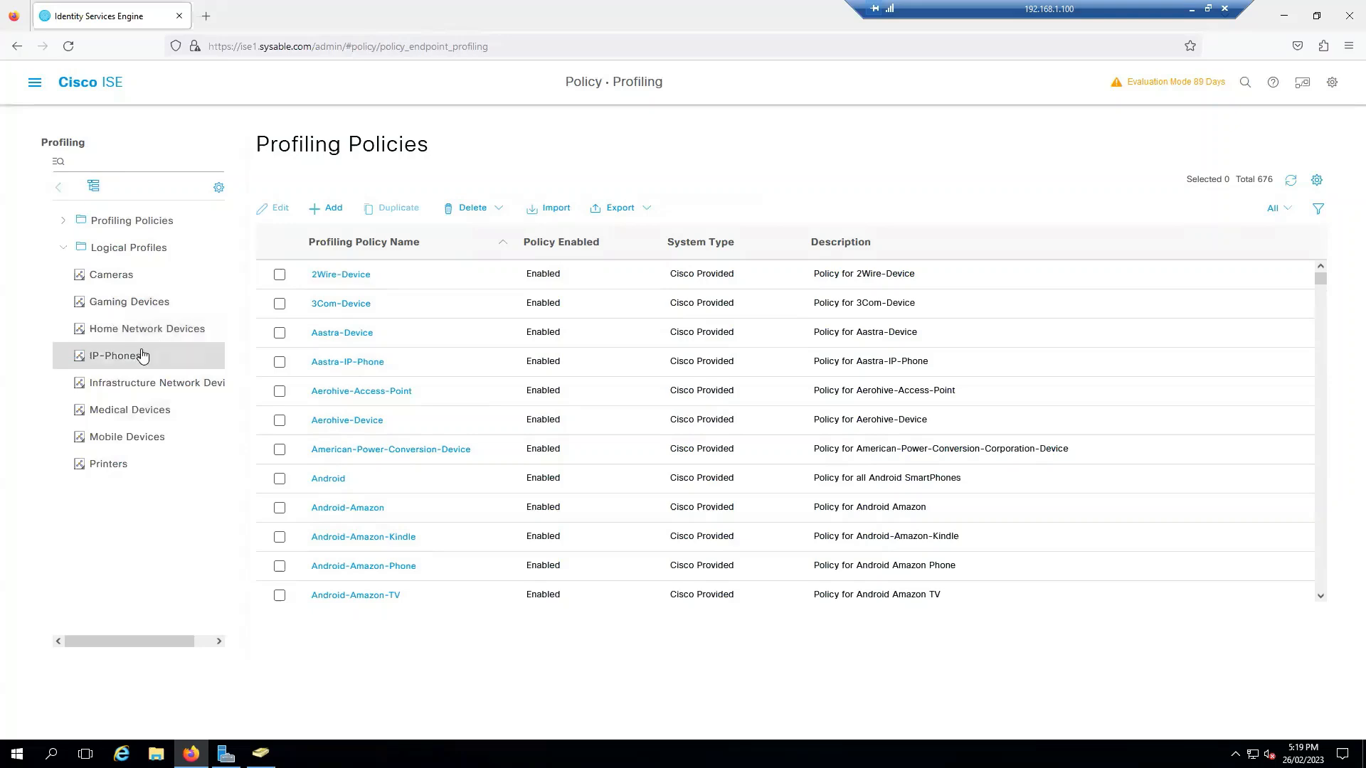
pyautogui.click(63, 245)
pyautogui.click(62, 220)
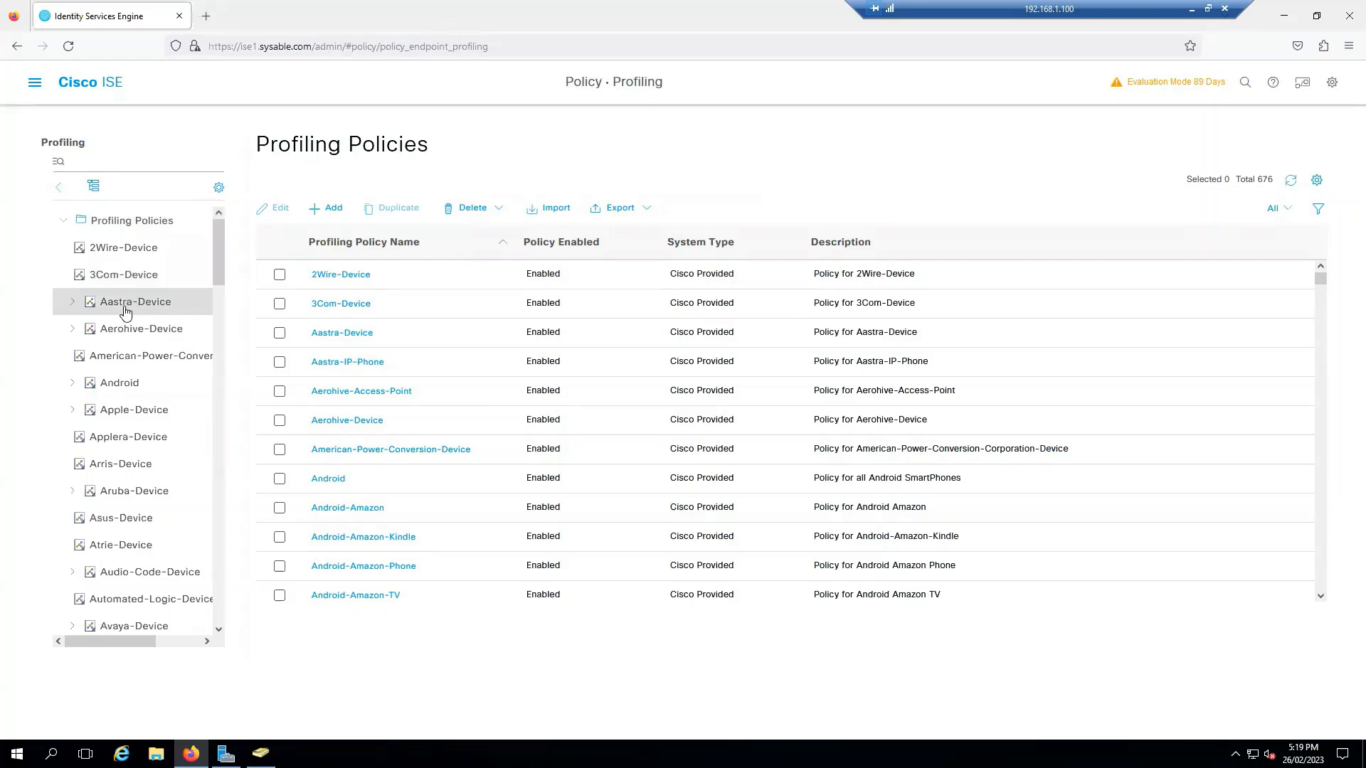
# - Find the Microsoft-Device profiling policy in the policy tree and open its details
pyautogui.scroll(-2, 124, 334)
pyautogui.scroll(-10, 124, 336)
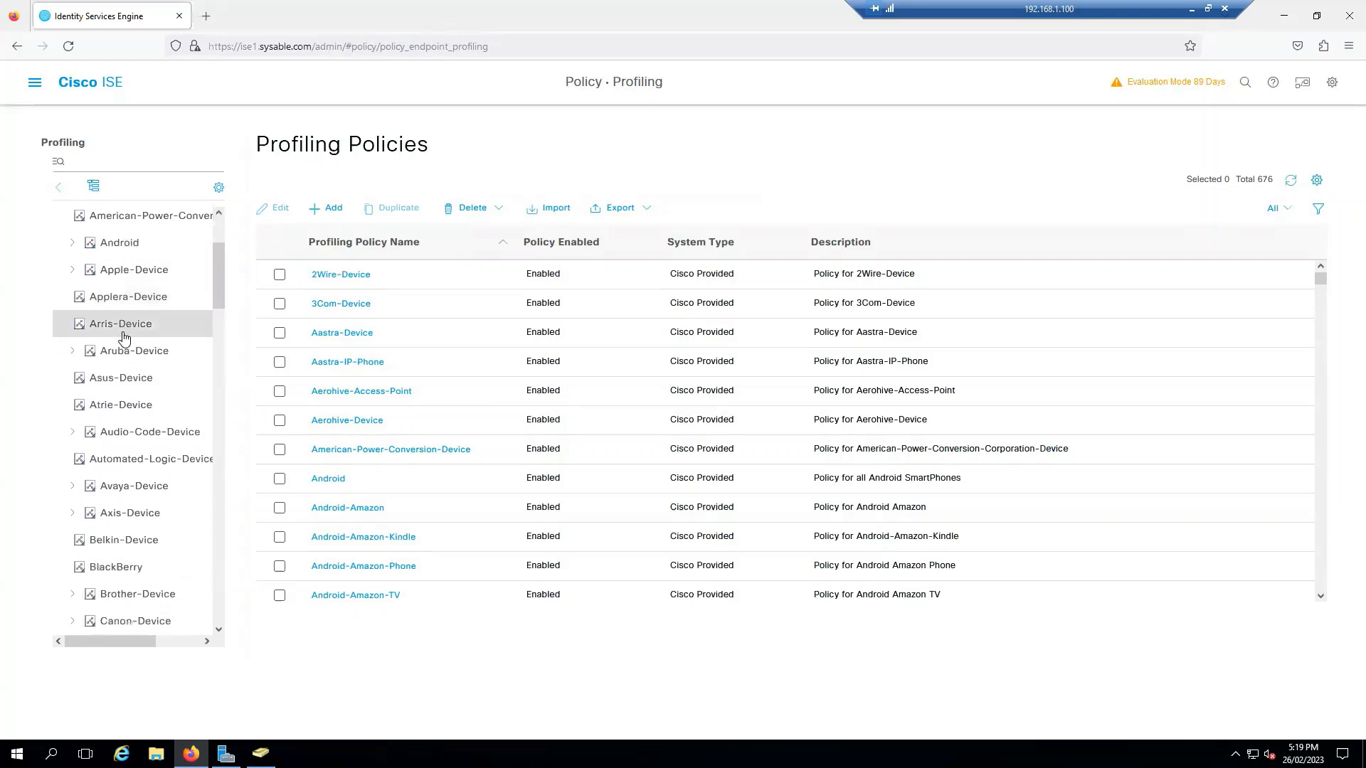
pyautogui.scroll(-10, 123, 337)
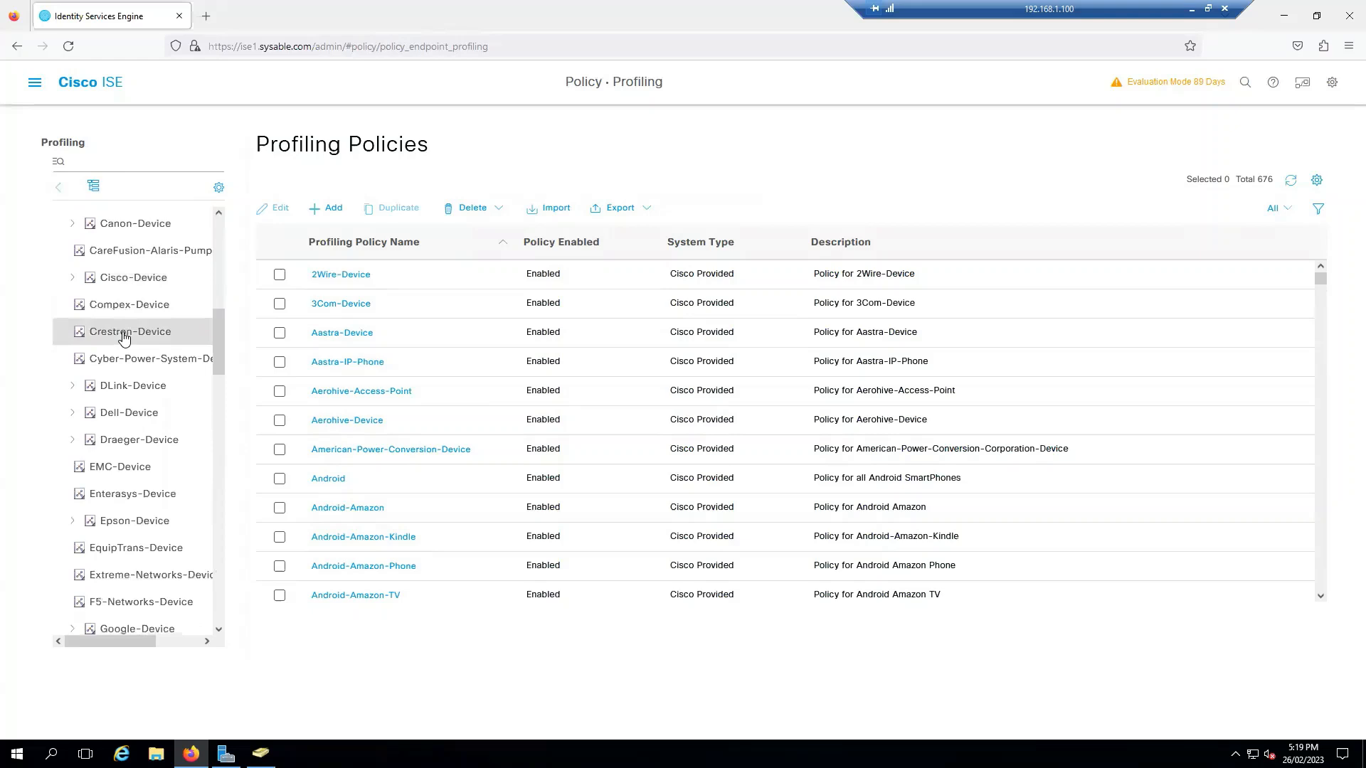
pyautogui.scroll(-8, 123, 337)
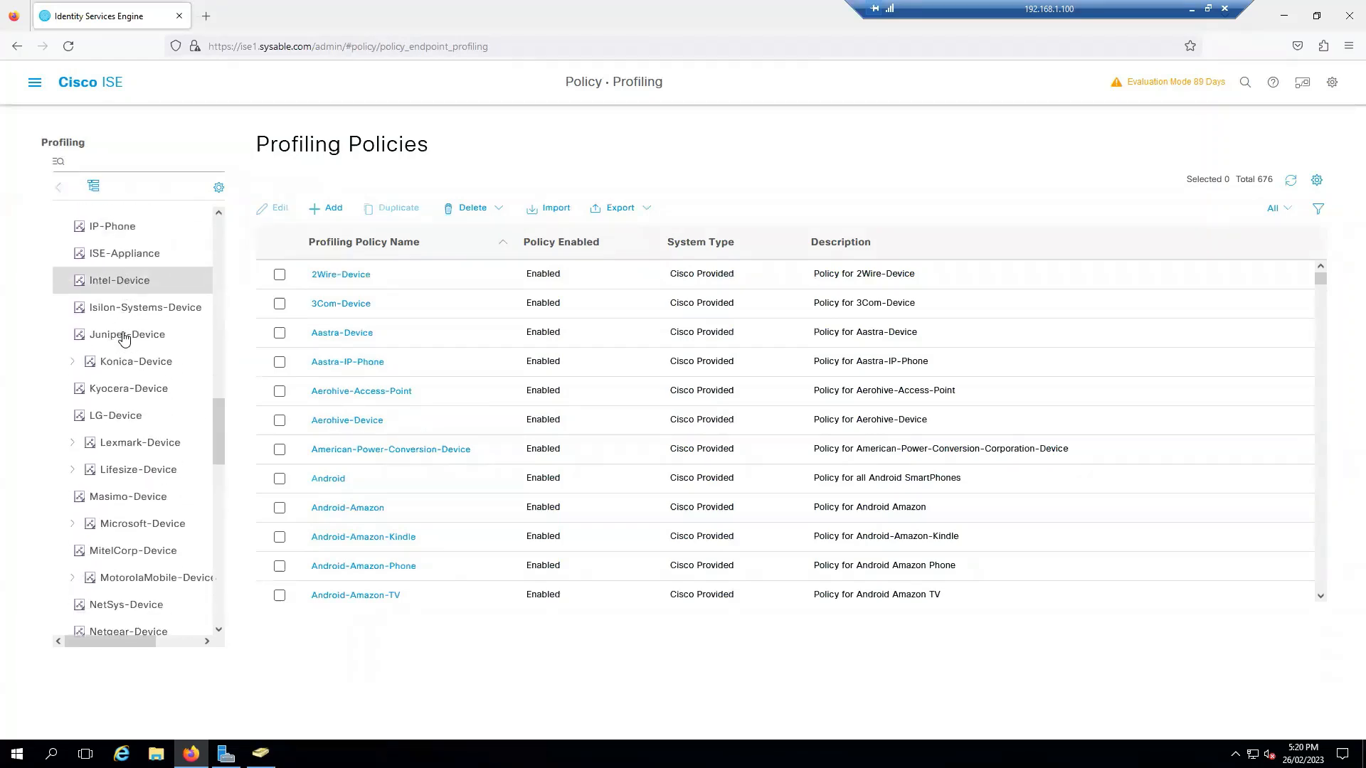
pyautogui.scroll(-2, 124, 337)
pyautogui.scroll(-3, 124, 337)
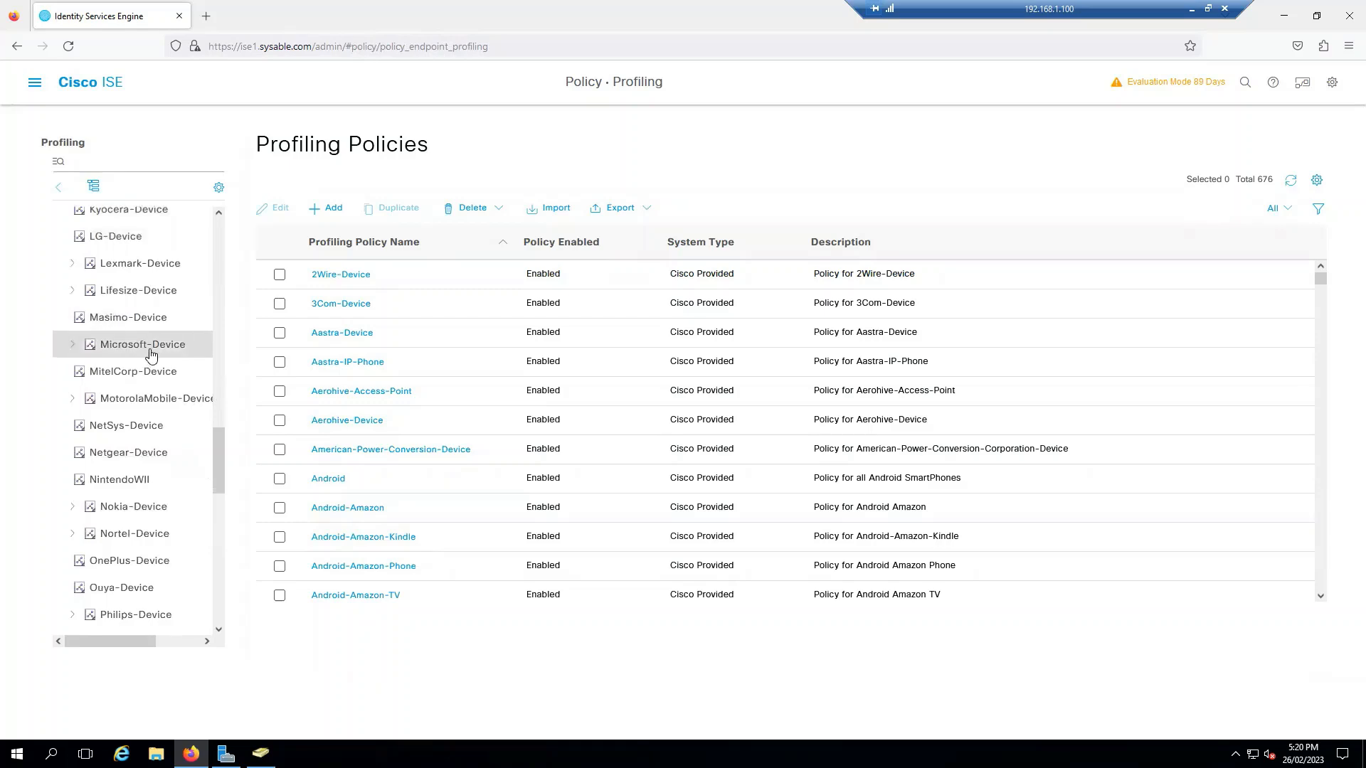
pyautogui.click(137, 346)
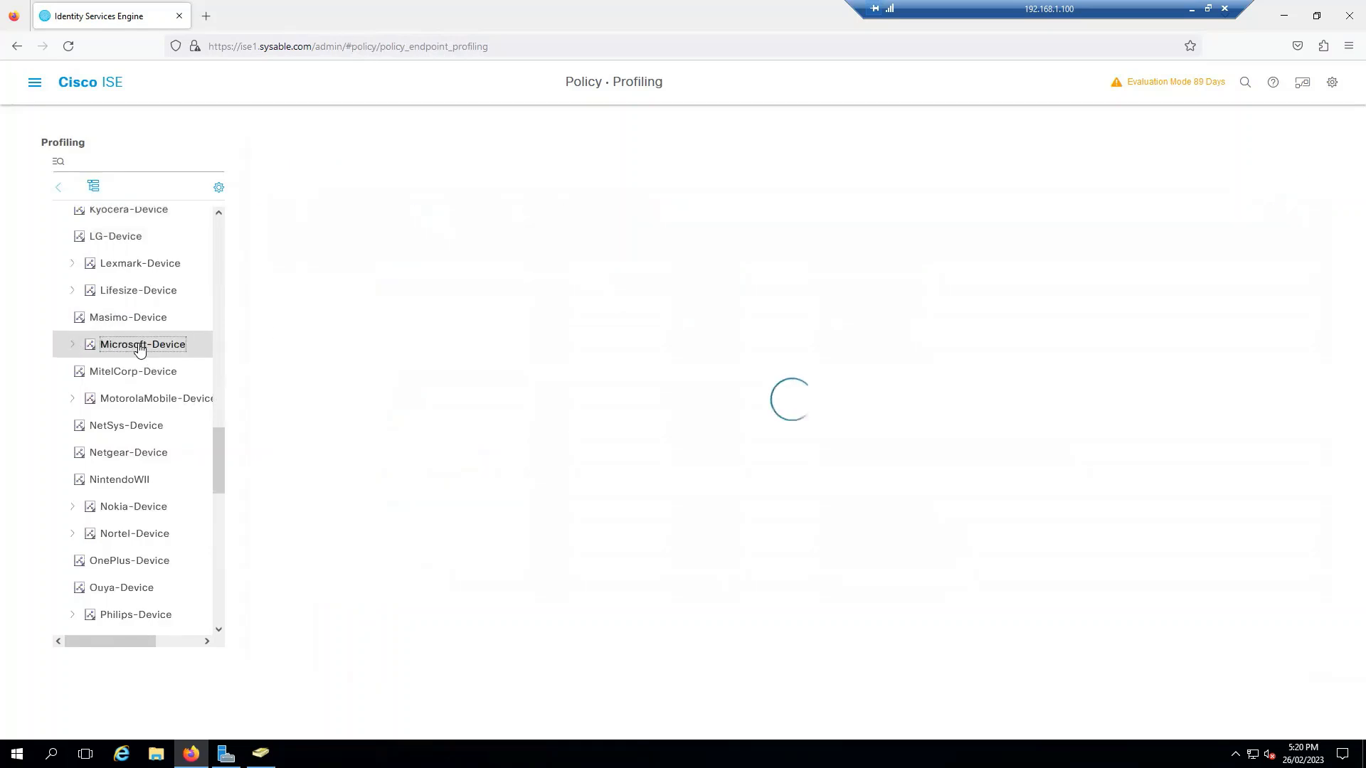
# - Expand the Microsoft-Device sub-policies down to Microsoft-Windows-Phone-Lumia, widening the policy tree to read their full names
pyautogui.click(73, 346)
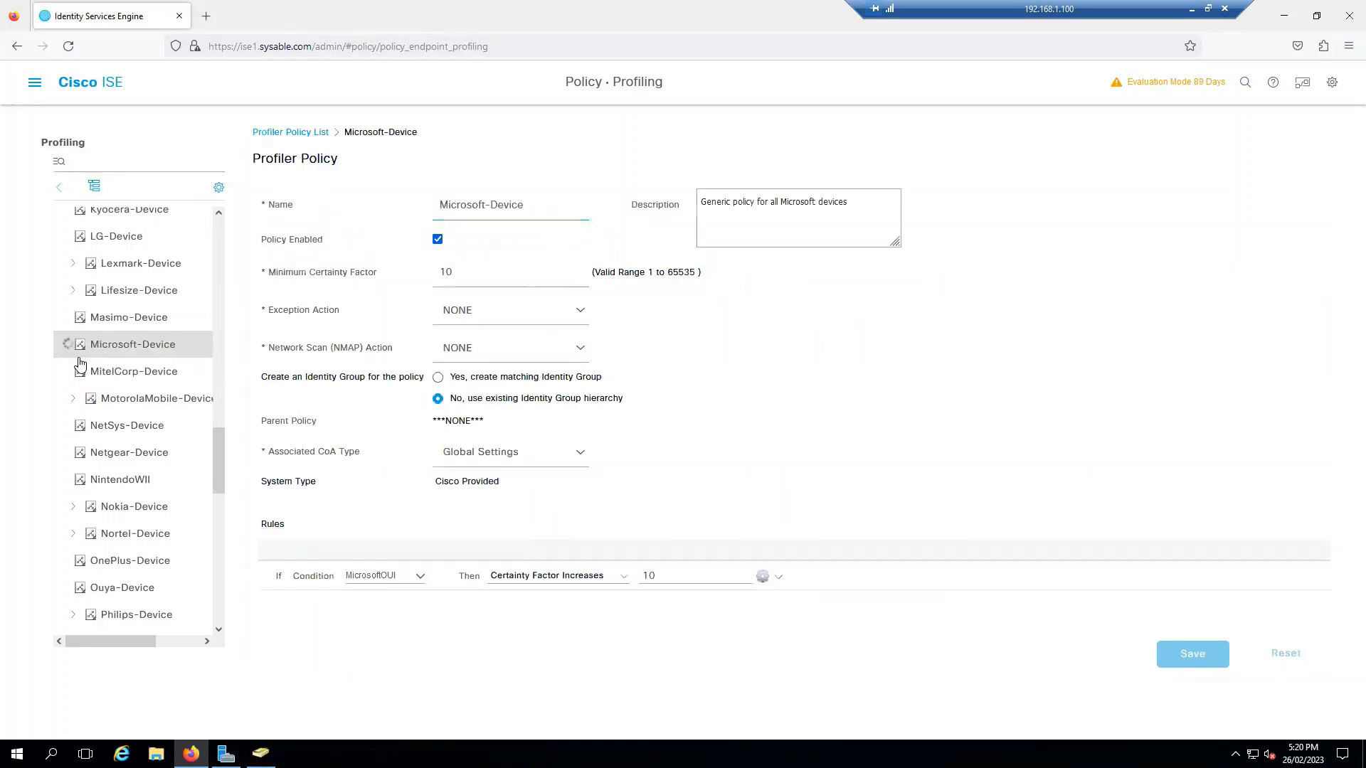
pyautogui.click(82, 371)
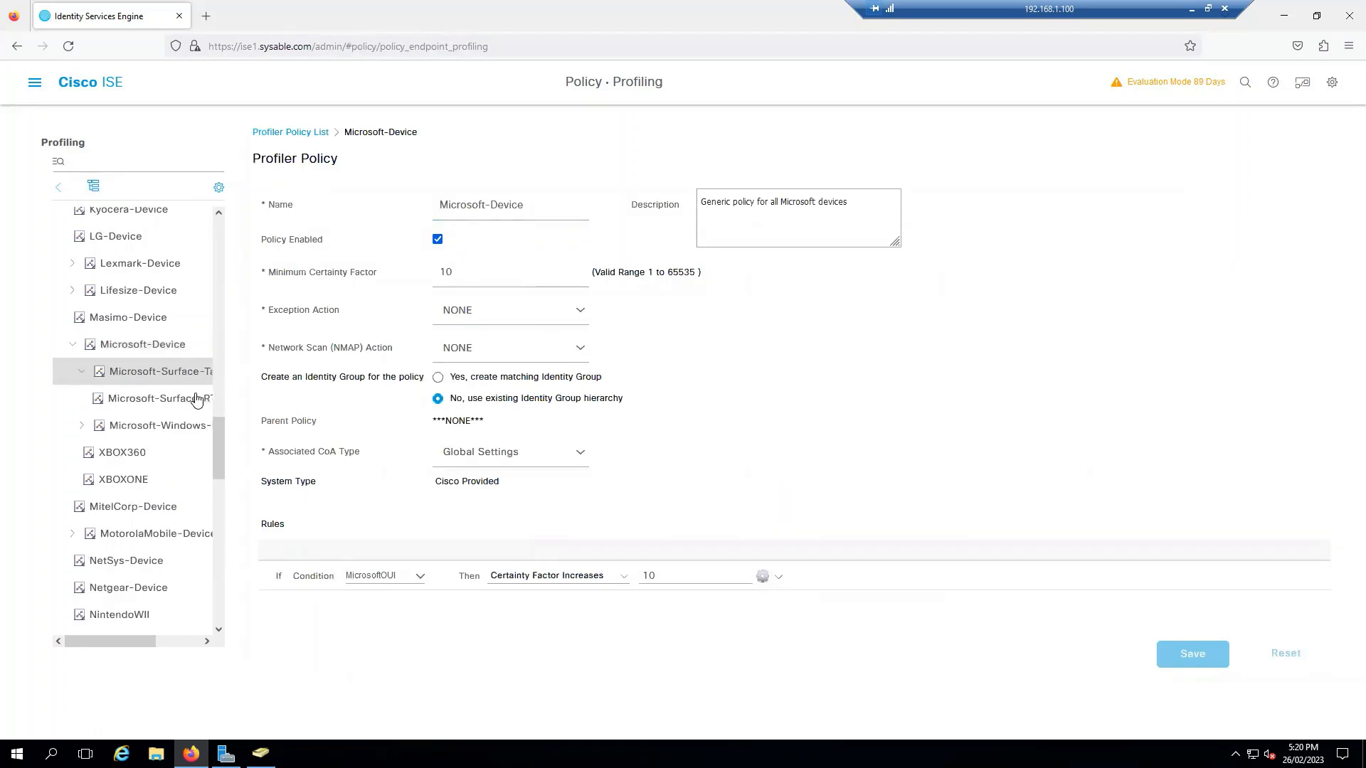
pyautogui.moveTo(246, 373); pyautogui.dragTo(325, 374)
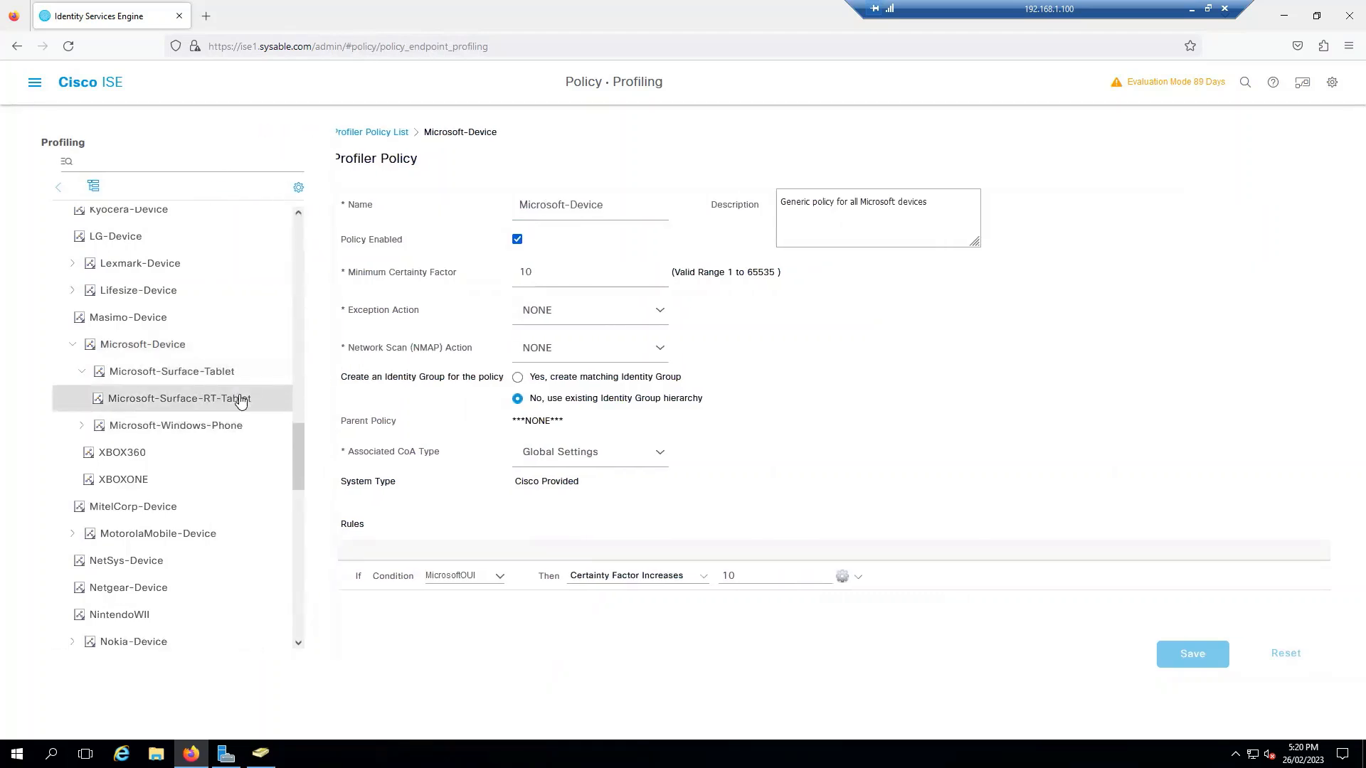
pyautogui.click(84, 426)
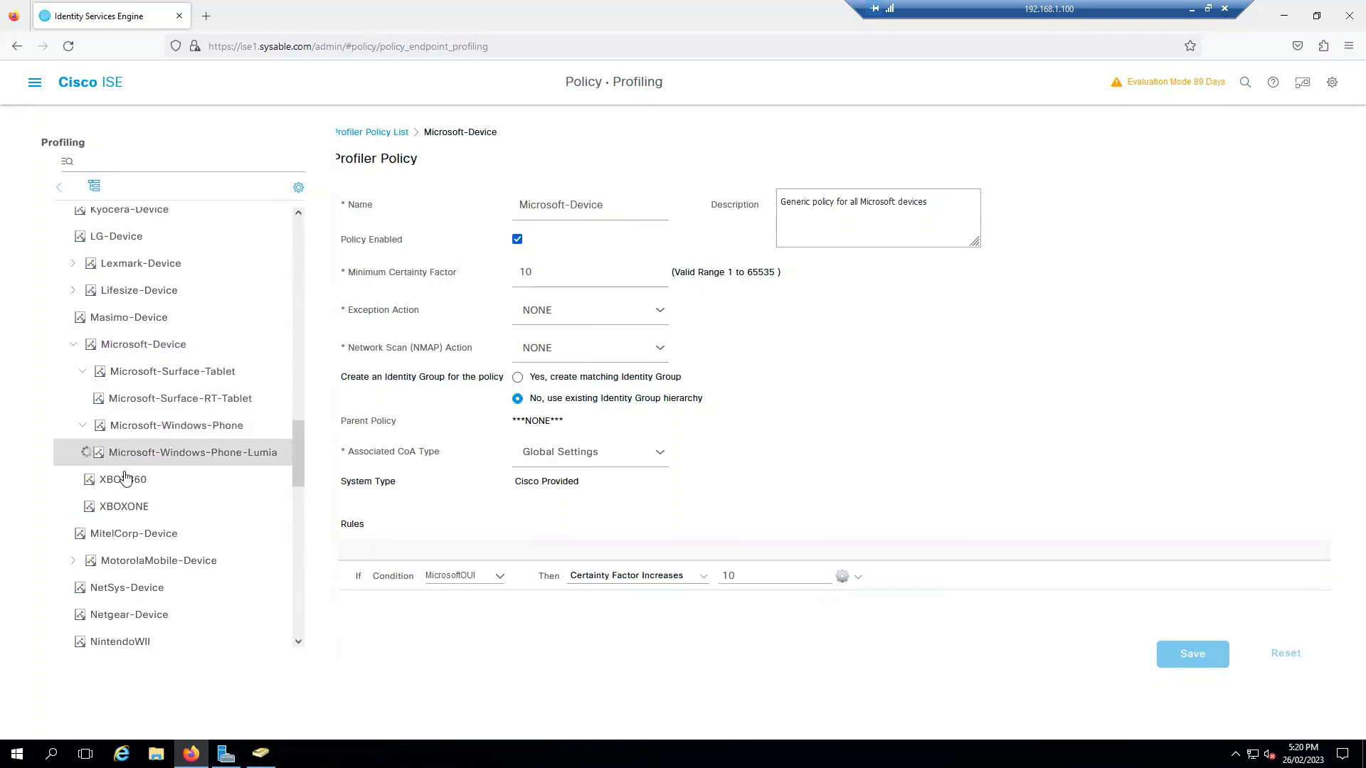
pyautogui.scroll(-2, 223, 456)
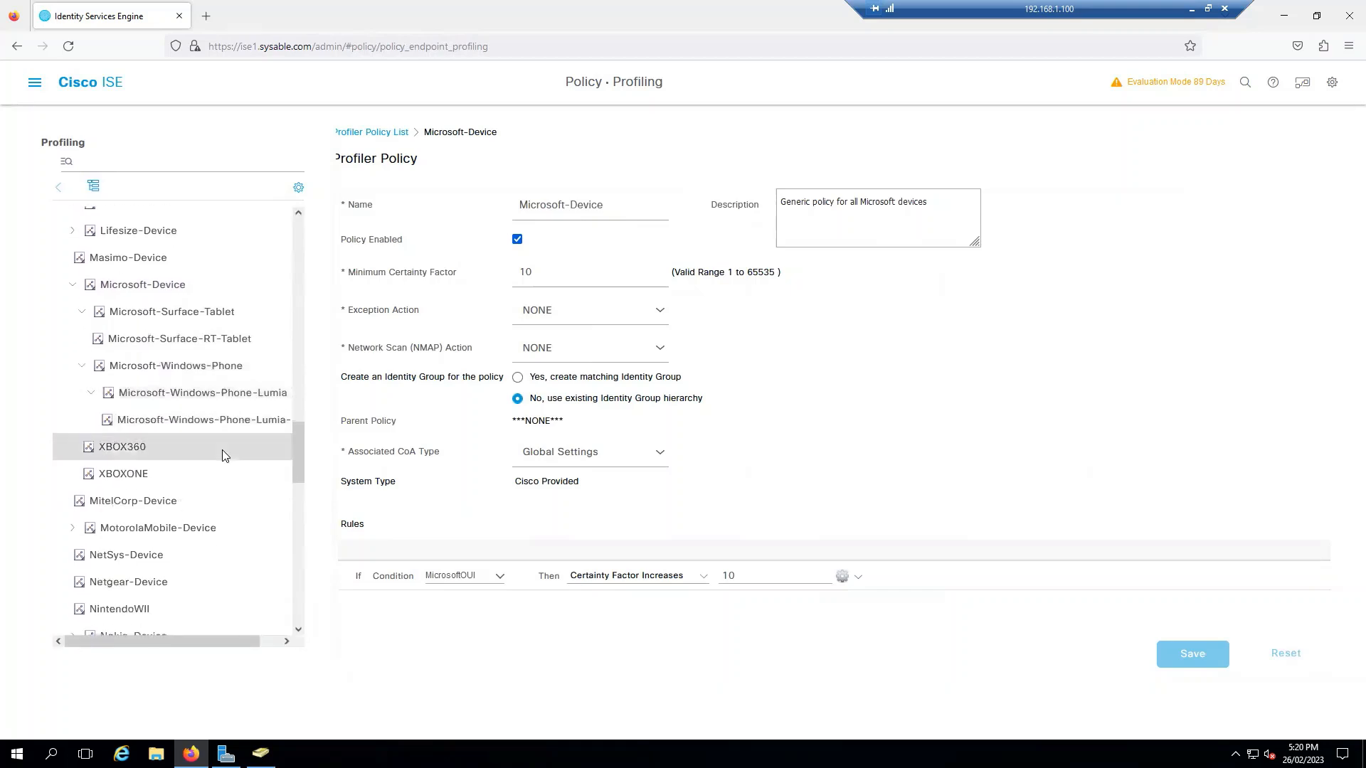
# - Set the VMWare-Device profiling policy to create a matching Identity Group and save the policy
pyautogui.scroll(-8, 224, 455)
pyautogui.scroll(-14, 225, 456)
pyautogui.scroll(-6, 224, 456)
pyautogui.click(149, 481)
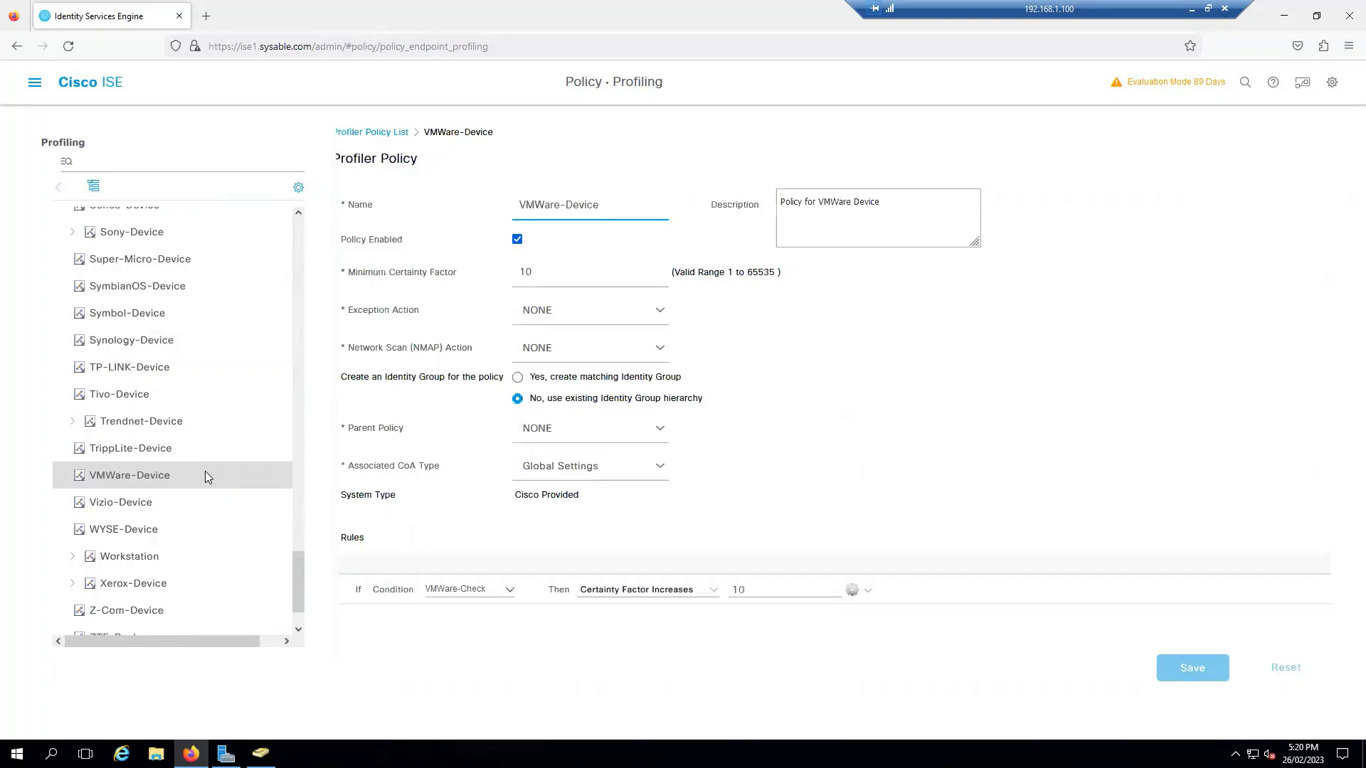
pyautogui.scroll(-2, 203, 473)
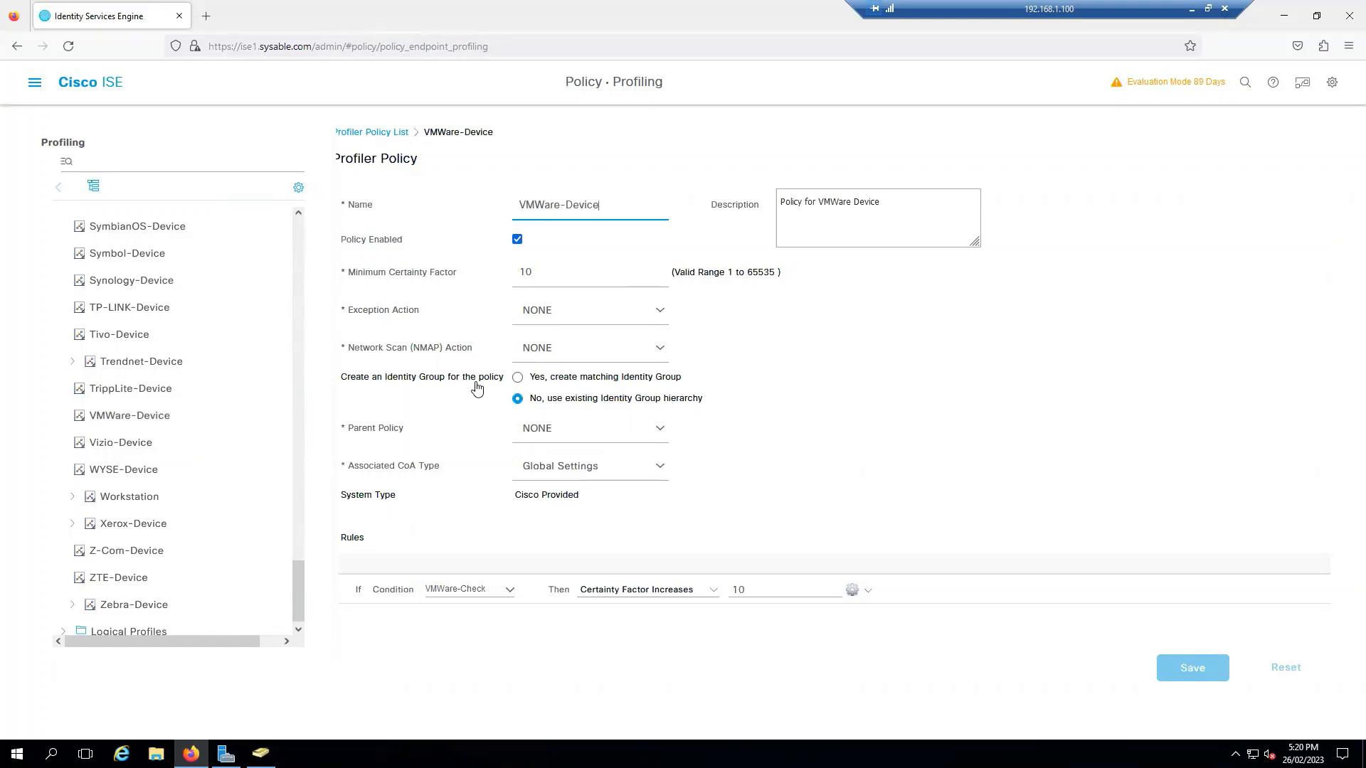
pyautogui.moveTo(342, 379); pyautogui.dragTo(494, 374)
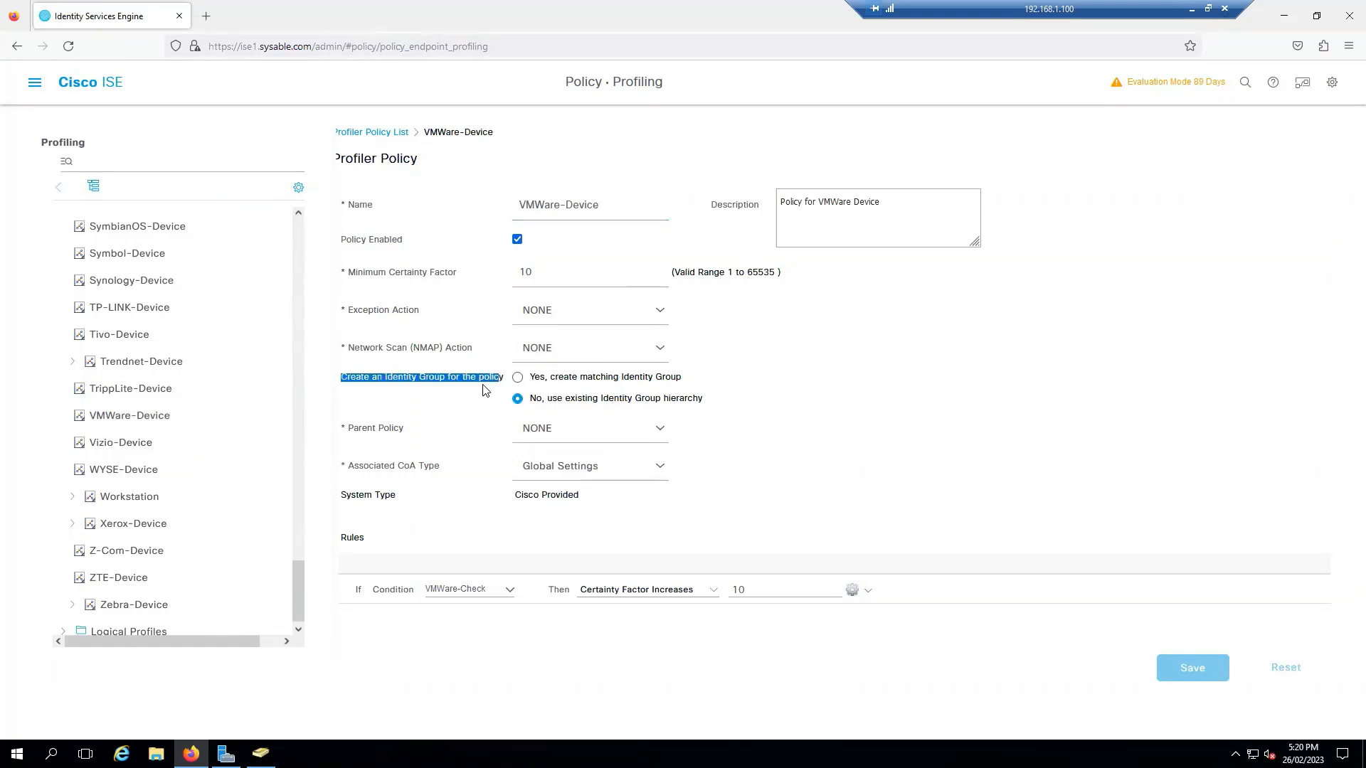
pyautogui.click(514, 390)
pyautogui.click(518, 379)
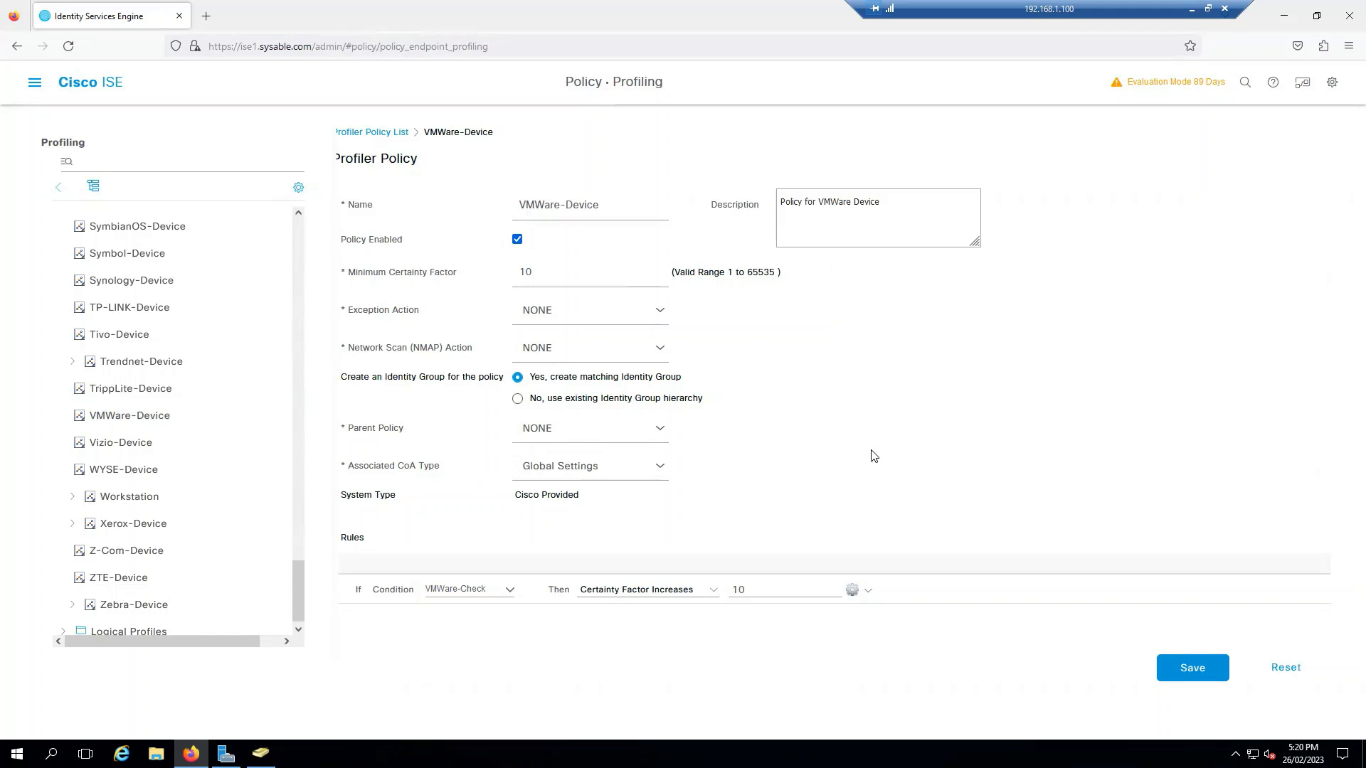
pyautogui.click(1193, 670)
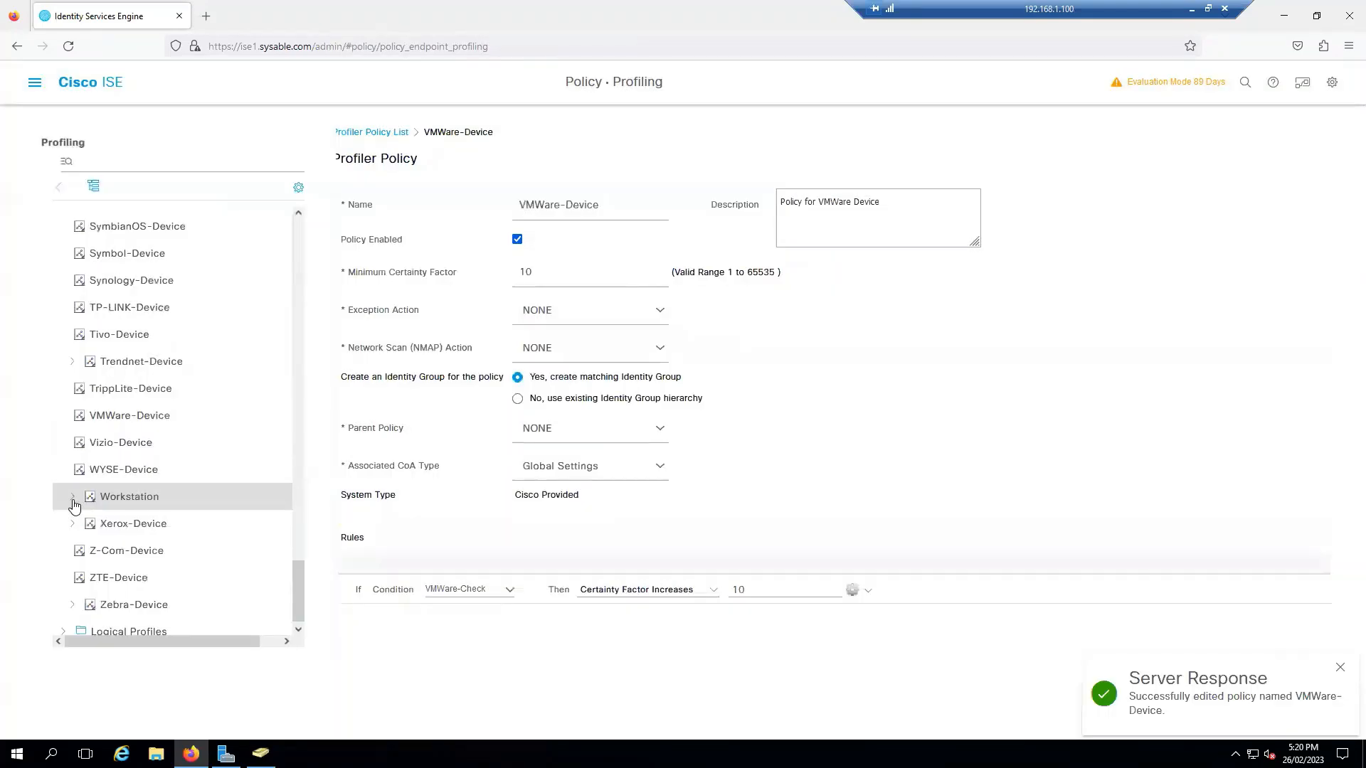
# - Set the Windows10-Workstation policy under Workstation > Microsoft-Workstation to create a matching Identity Group and save it
pyautogui.click(73, 500)
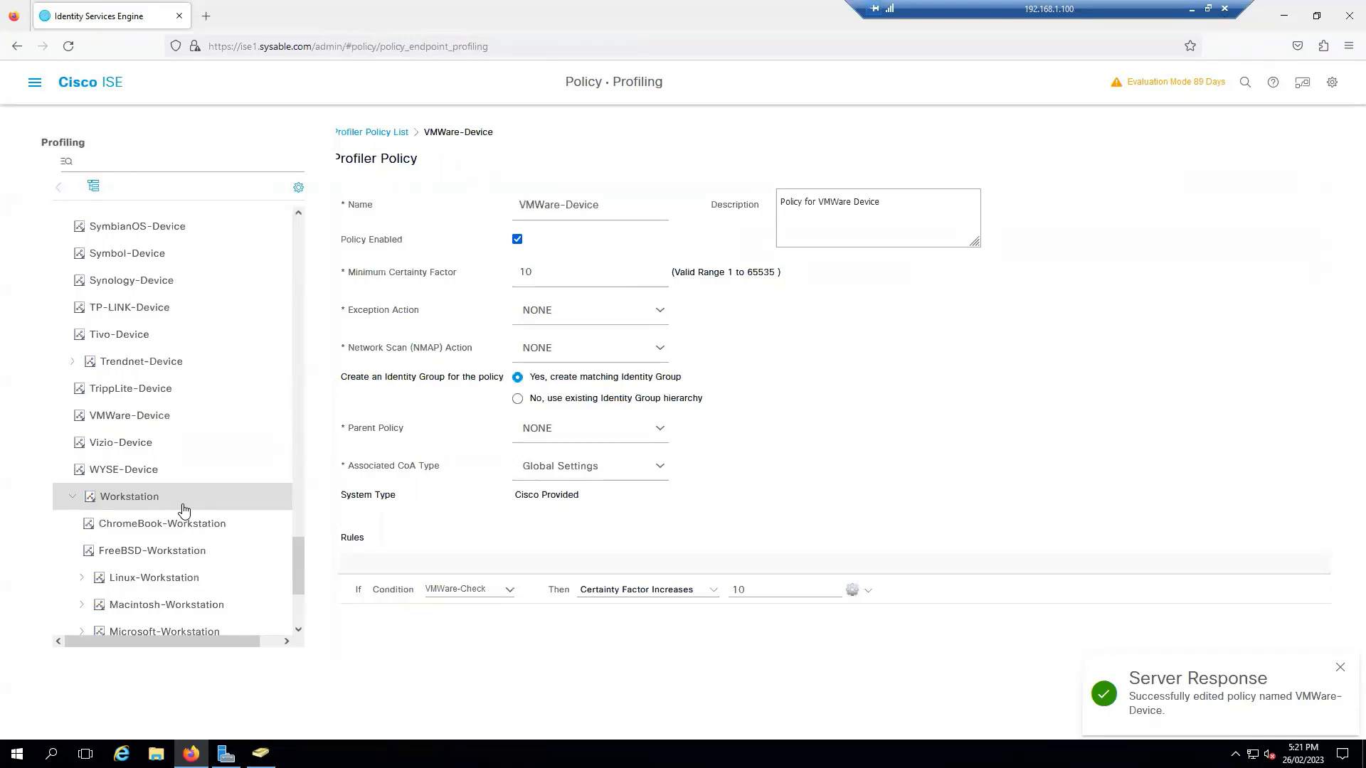
pyautogui.scroll(-2, 184, 511)
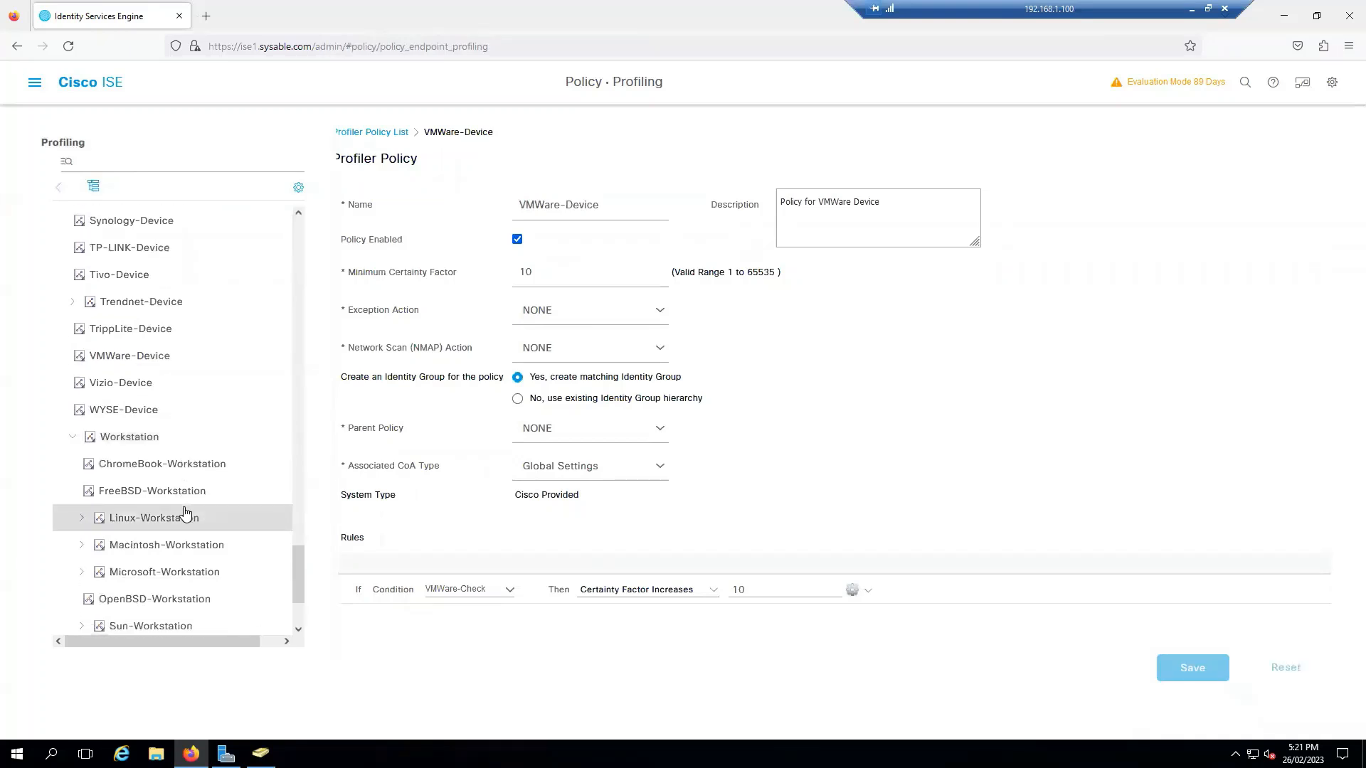
pyautogui.scroll(-2, 187, 512)
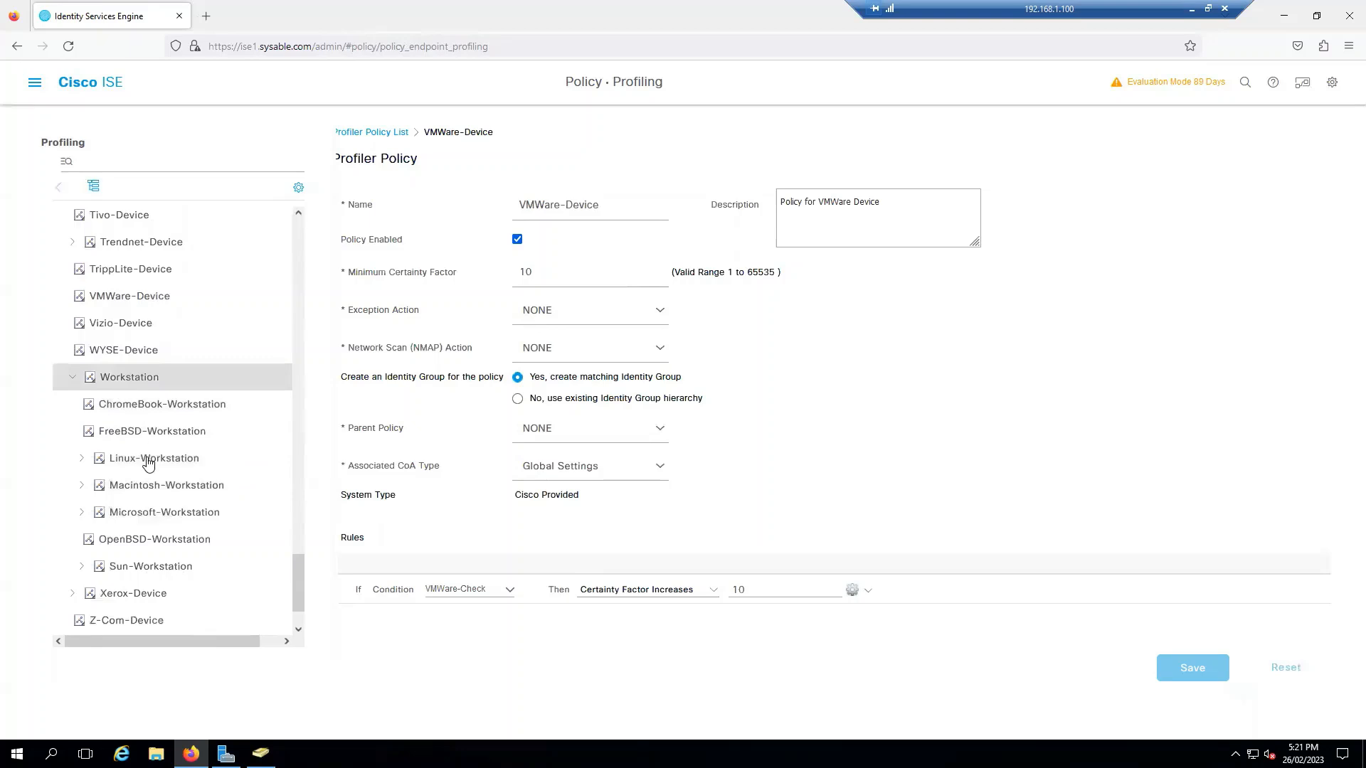
pyautogui.click(83, 512)
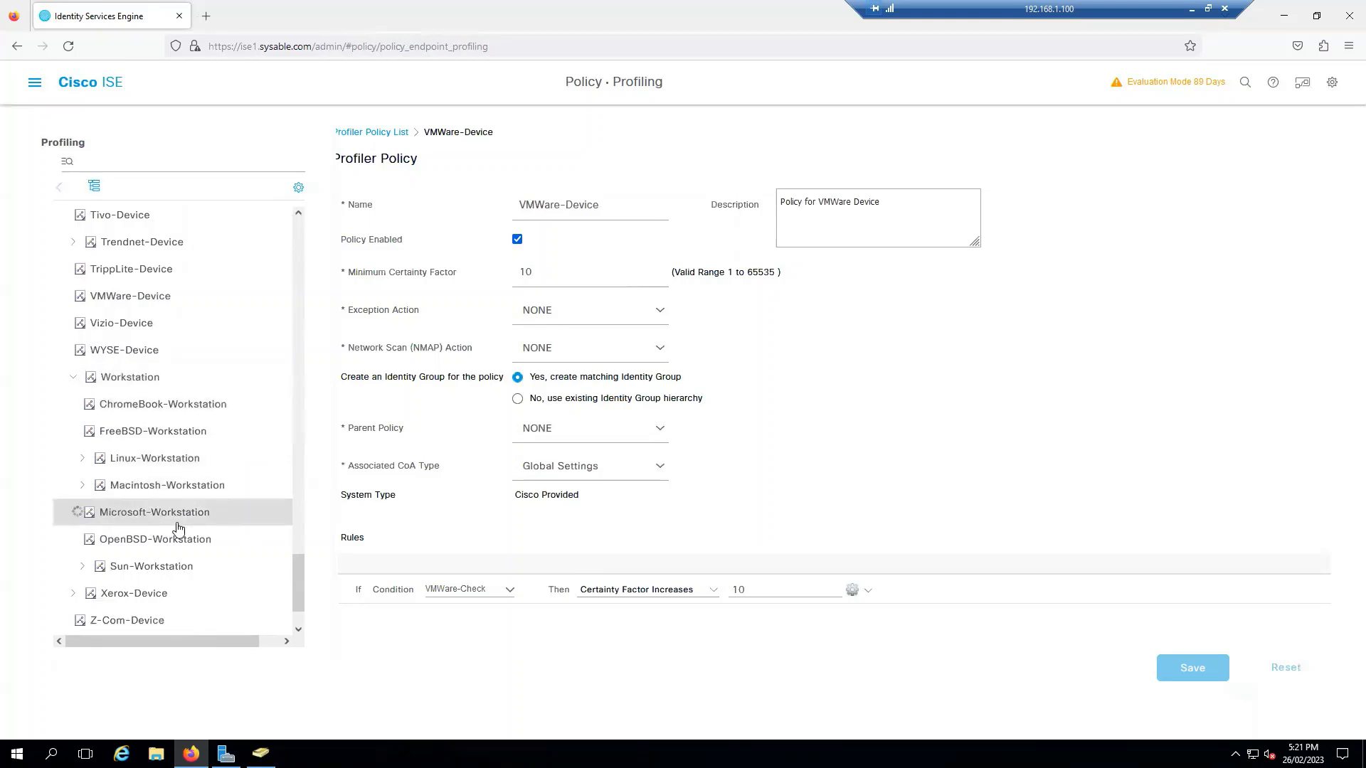
pyautogui.scroll(-2, 174, 535)
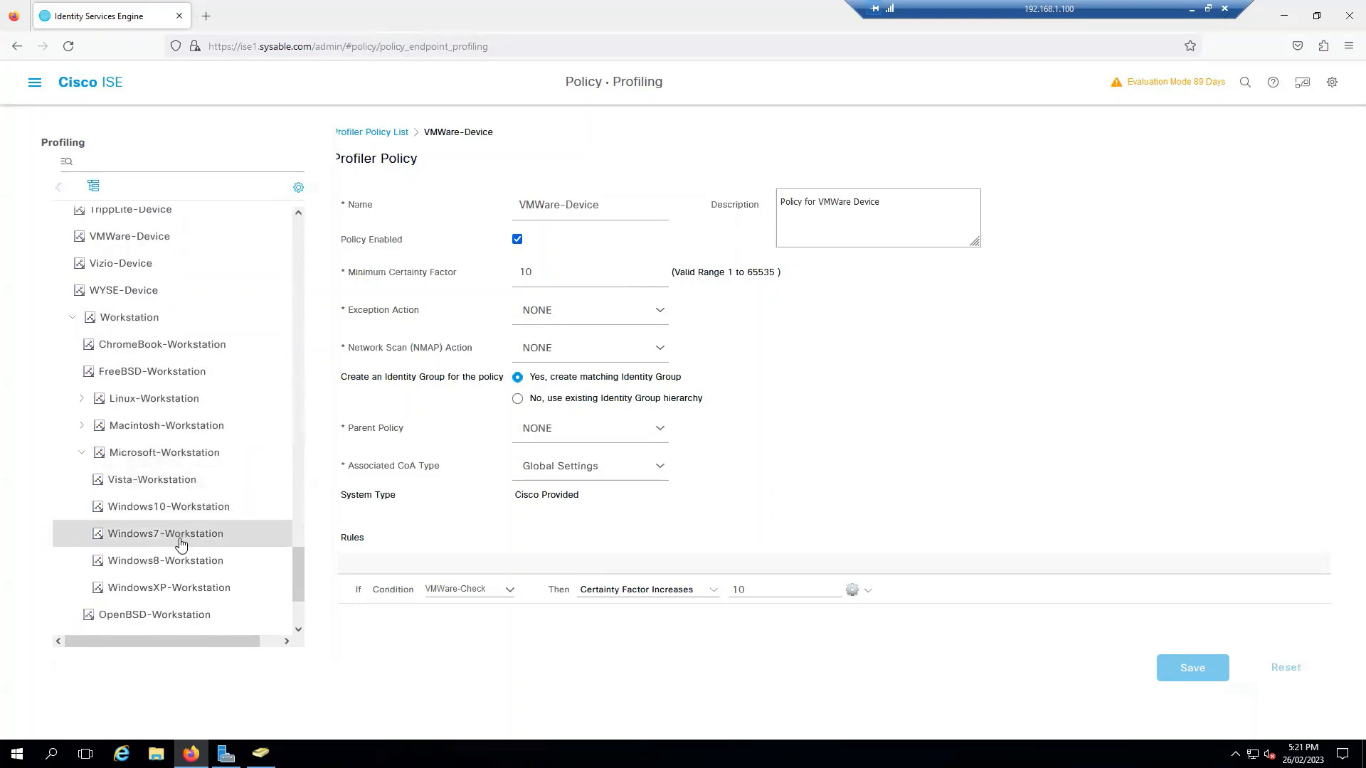
pyautogui.scroll(-2, 181, 545)
pyautogui.click(181, 453)
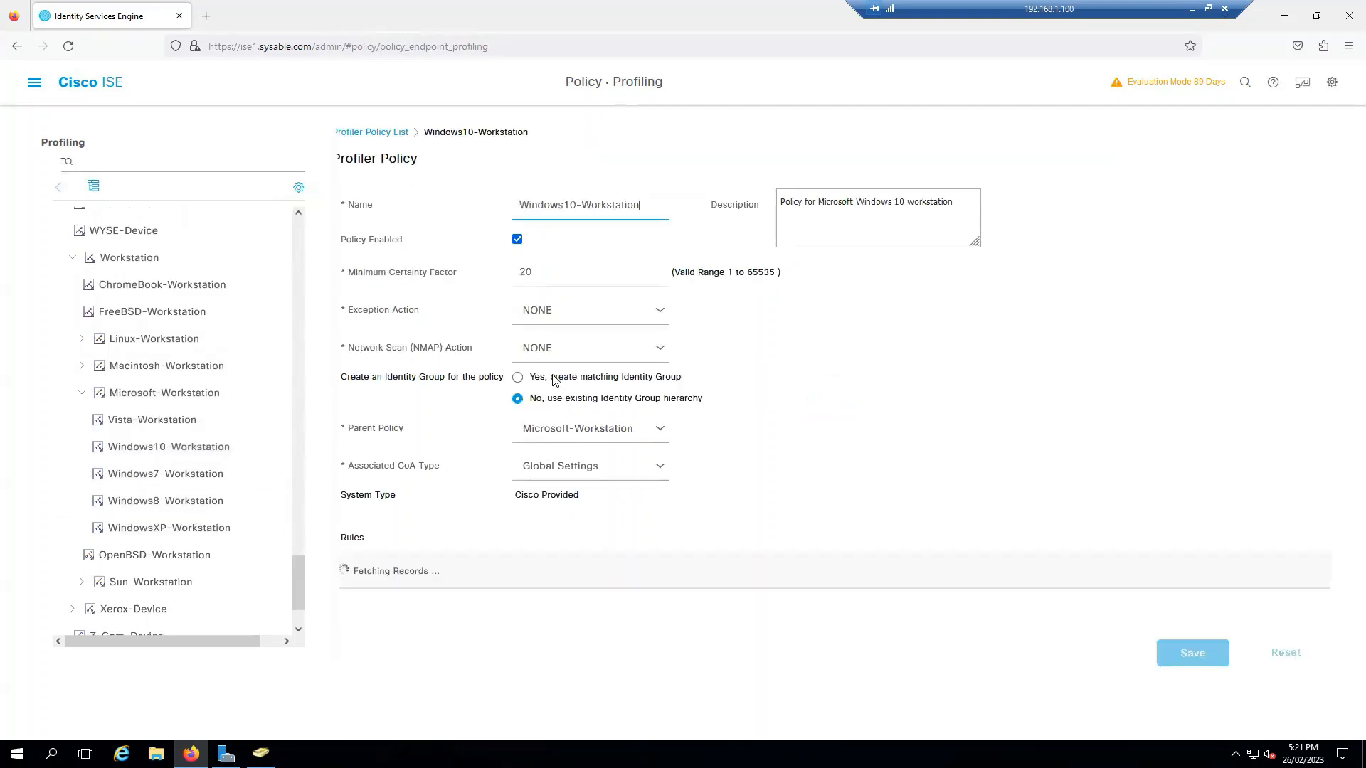
pyautogui.click(518, 379)
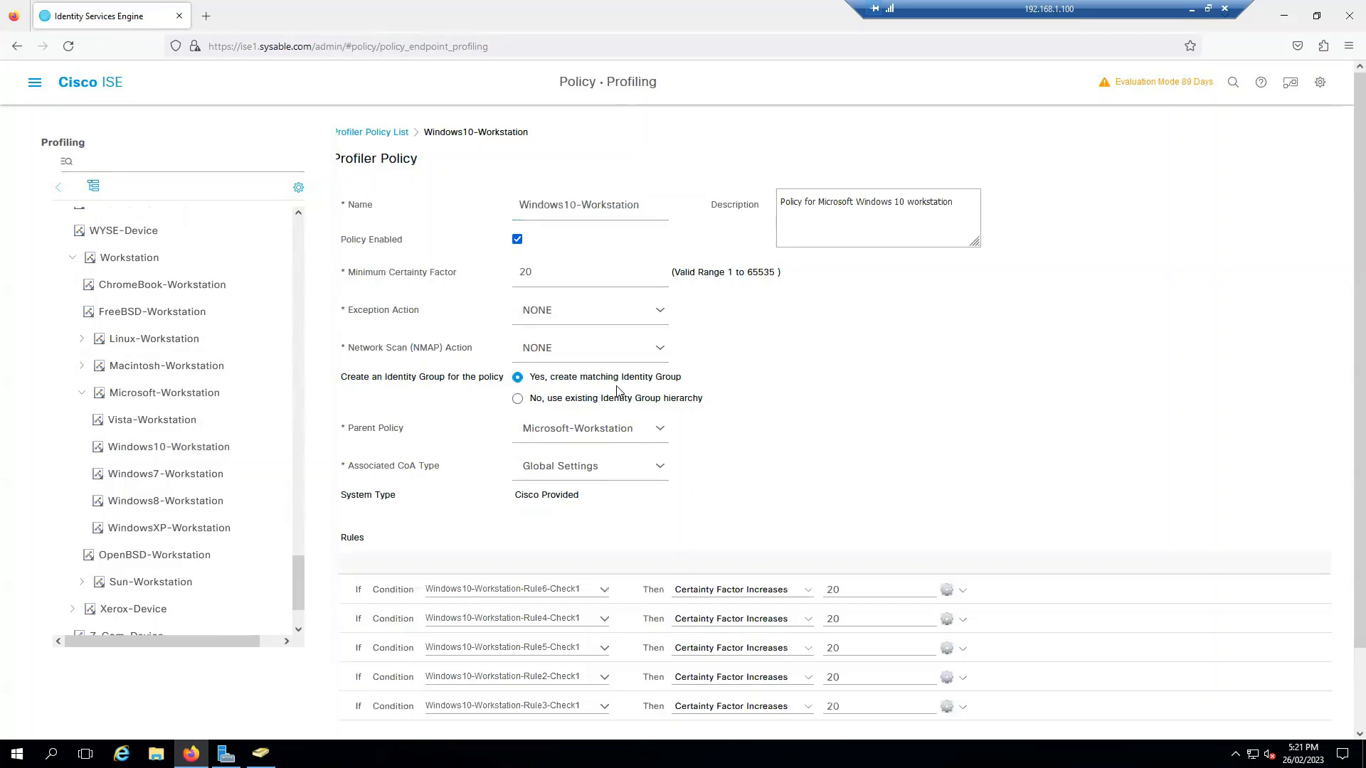
pyautogui.scroll(-2, 1043, 443)
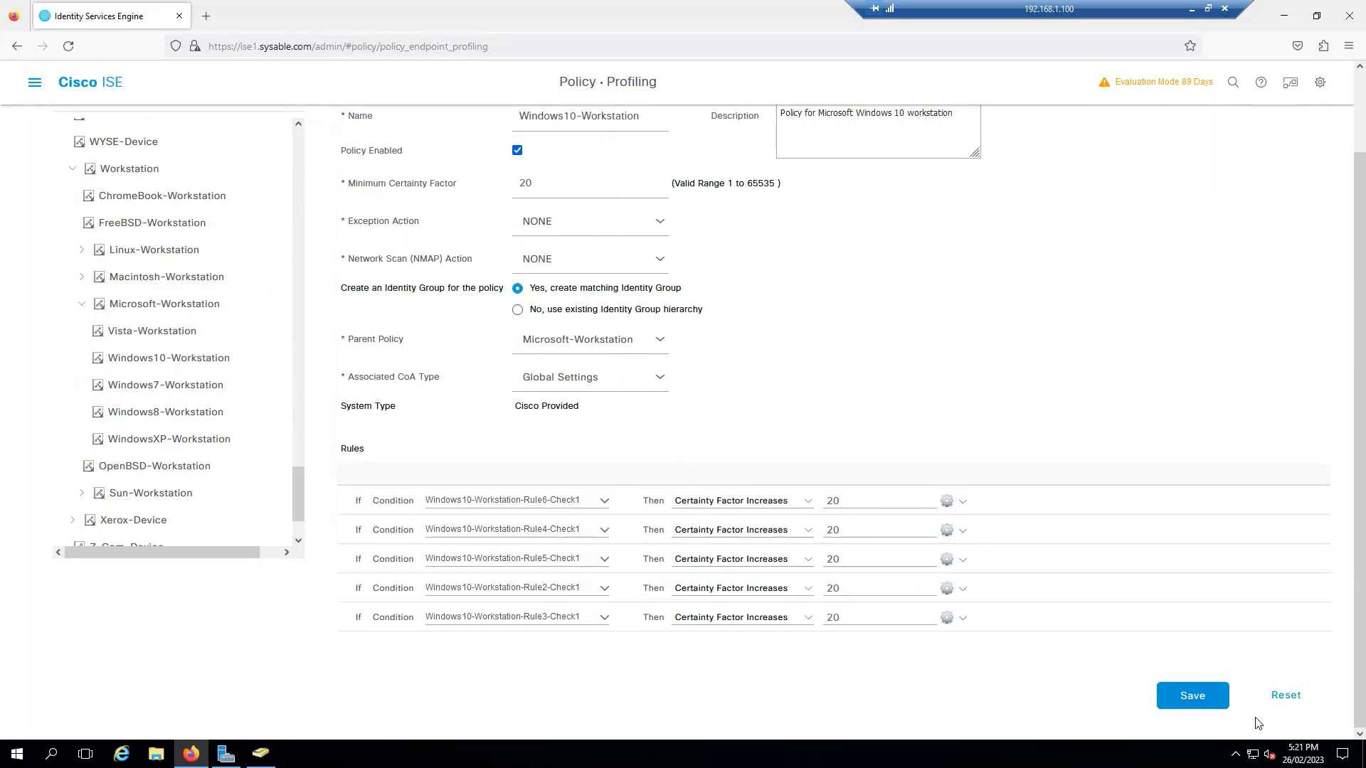
pyautogui.click(1202, 695)
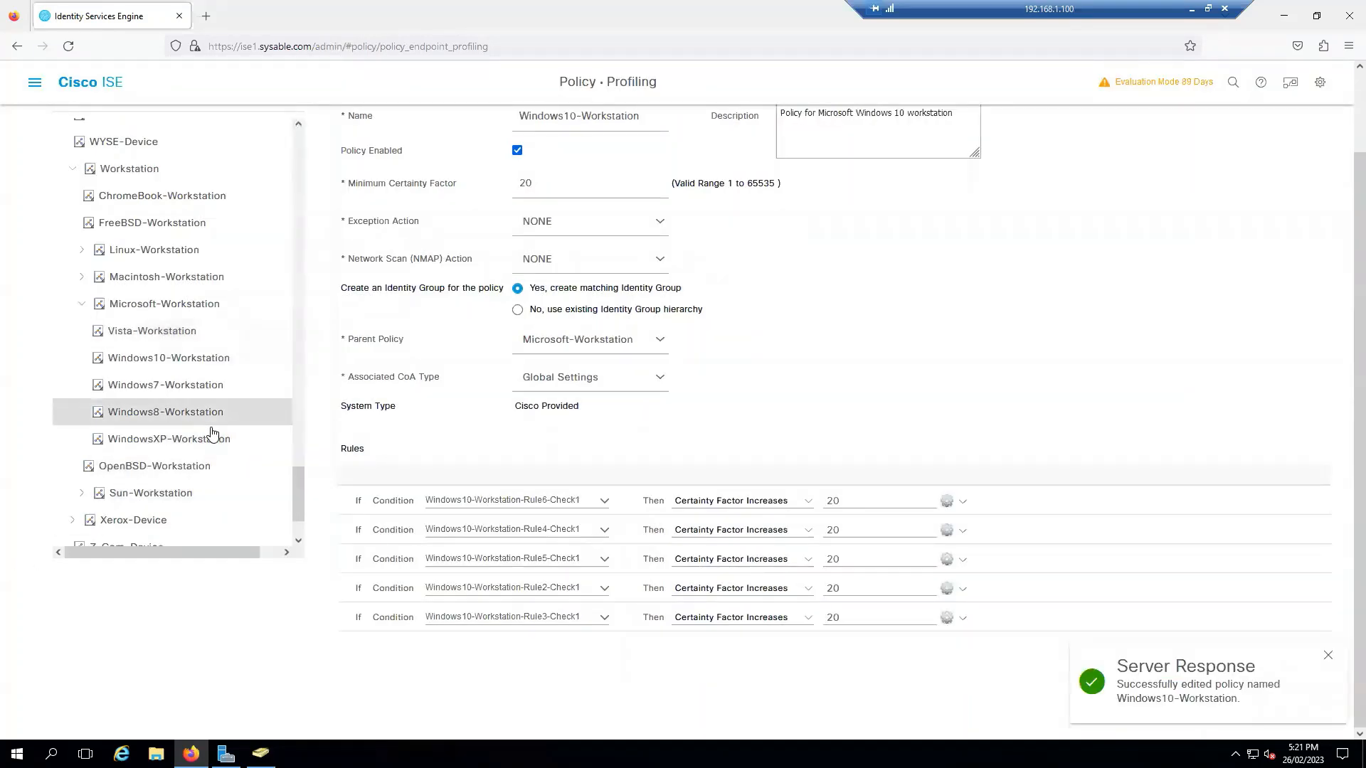
# - Open the Network Access identities page and view the details of the connected endpoint 50:00:00:02:00:01
pyautogui.scroll(2, 77, 112)
pyautogui.click(32, 85)
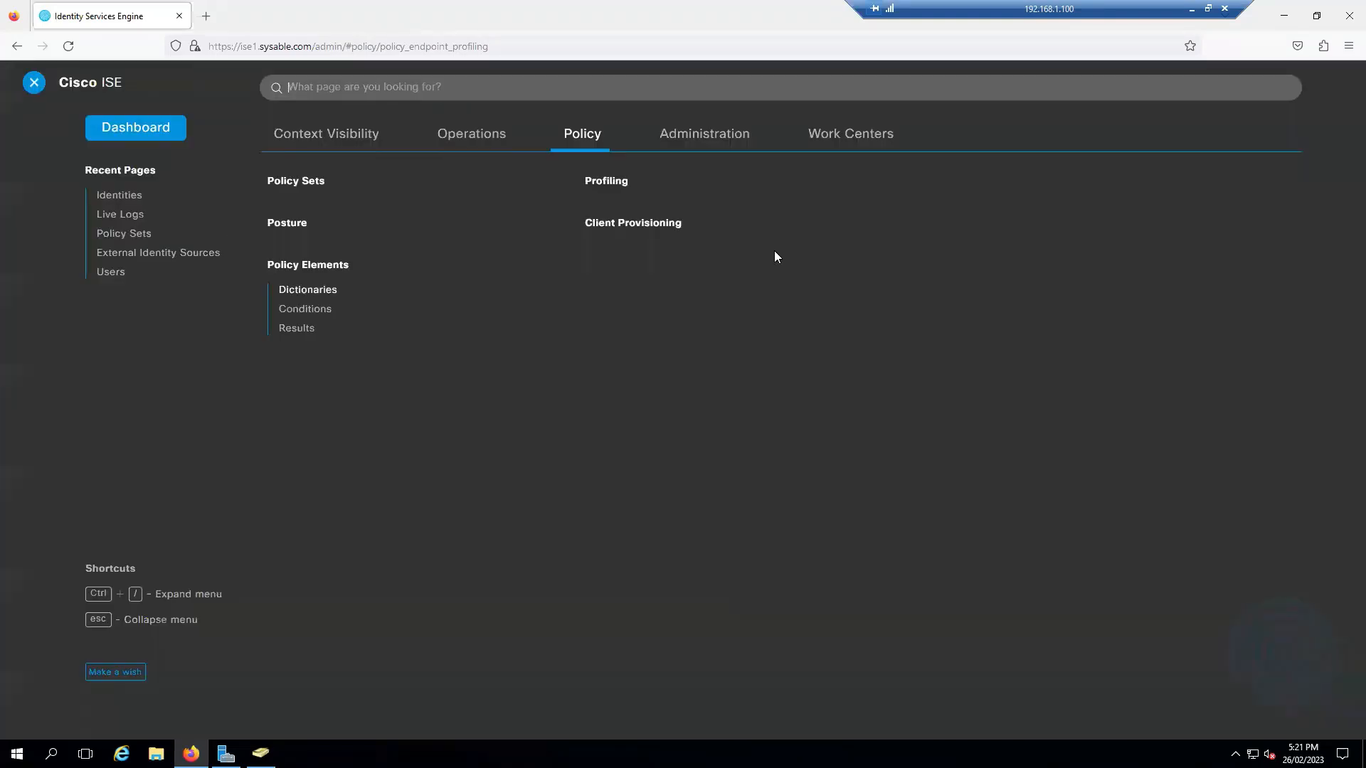
pyautogui.click(869, 139)
pyautogui.click(314, 230)
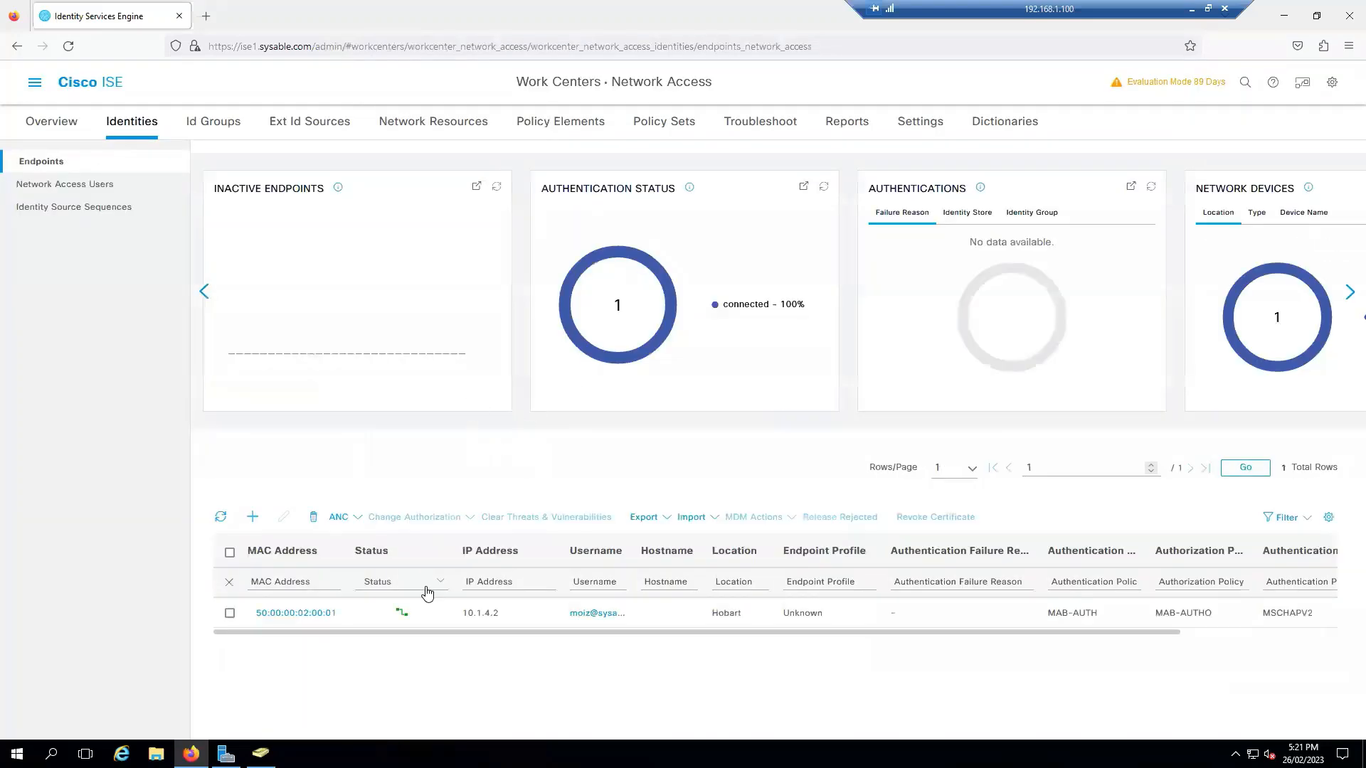
pyautogui.click(304, 613)
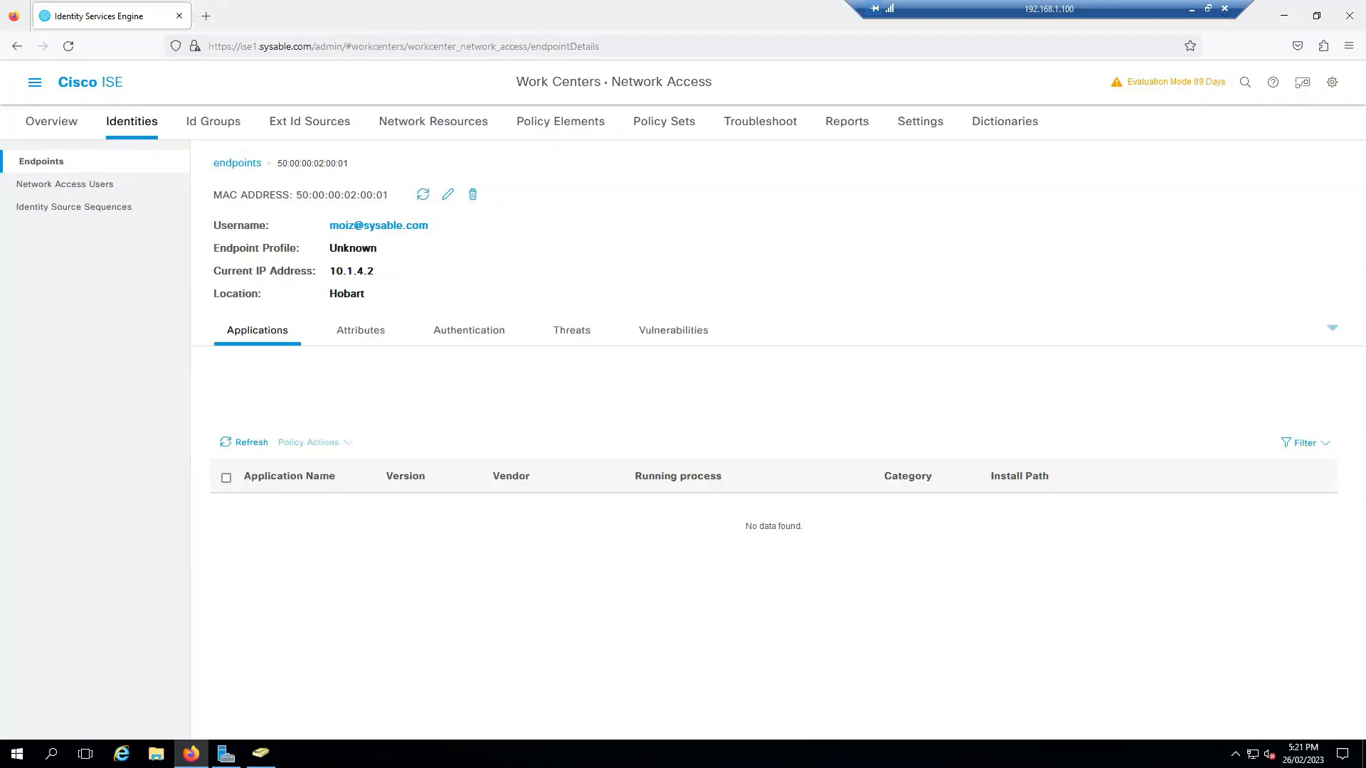
# - Open the RADIUS Live Logs and switch to the PC-1 virtual machine console in QEMU
pyautogui.hotkey('ctrl', '/')
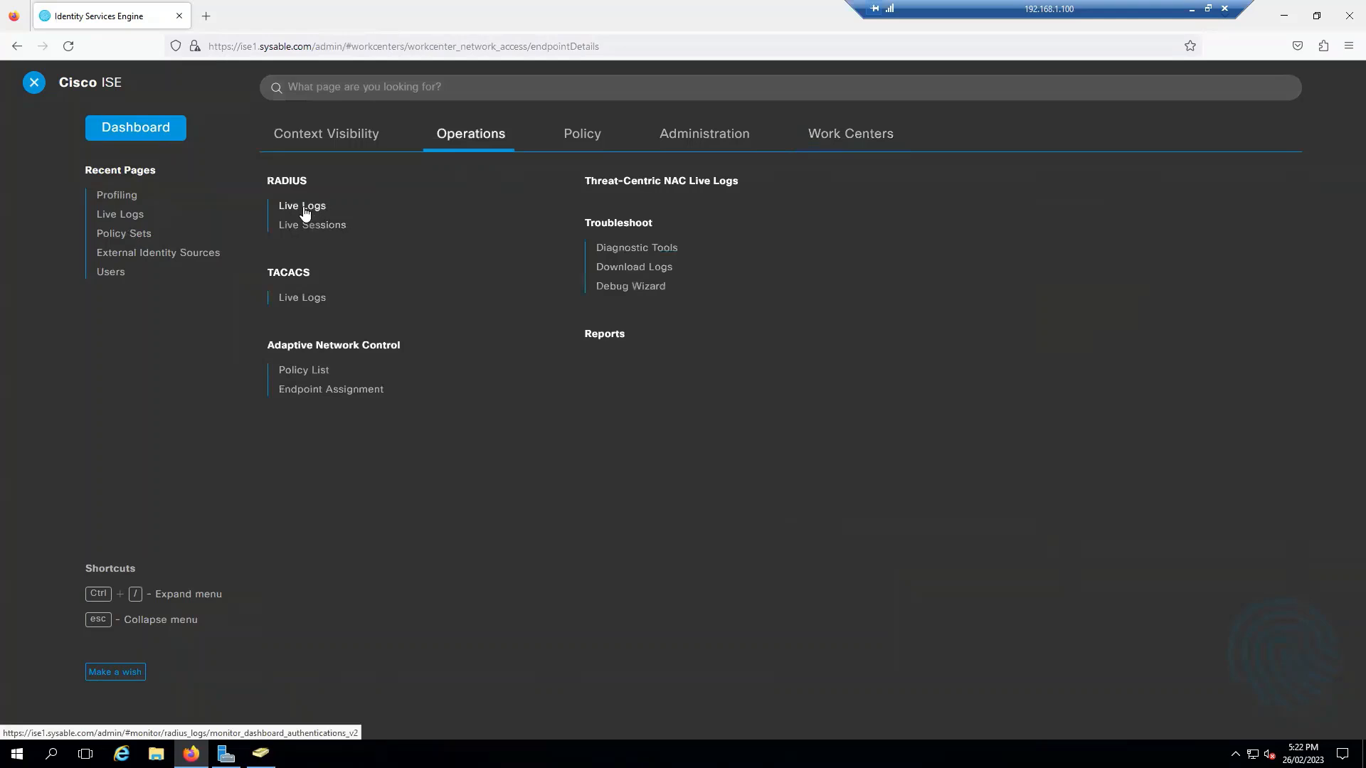
pyautogui.click(303, 208)
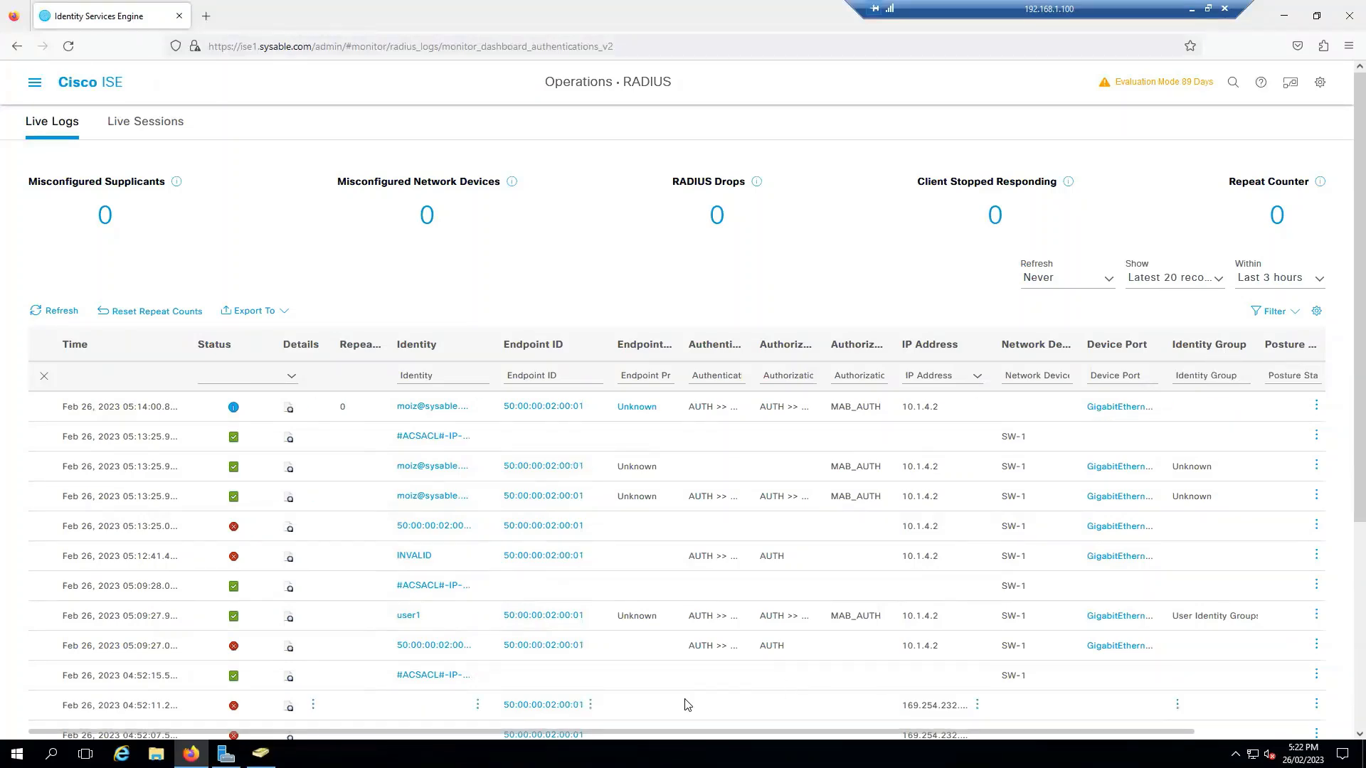
pyautogui.hotkey('alt', 'Tab')
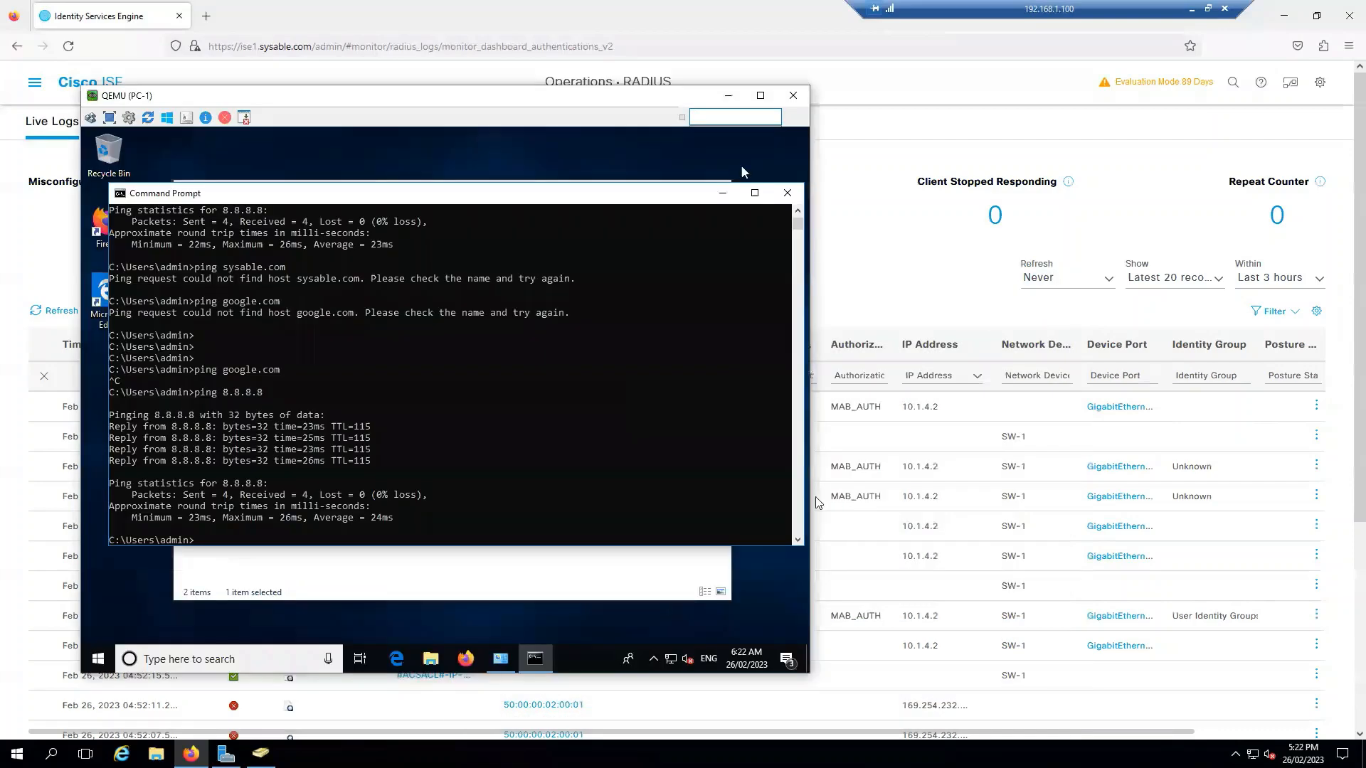
# - Disable the Ethernet 2 network adapter on the PC-1 virtual machine
pyautogui.click(423, 589)
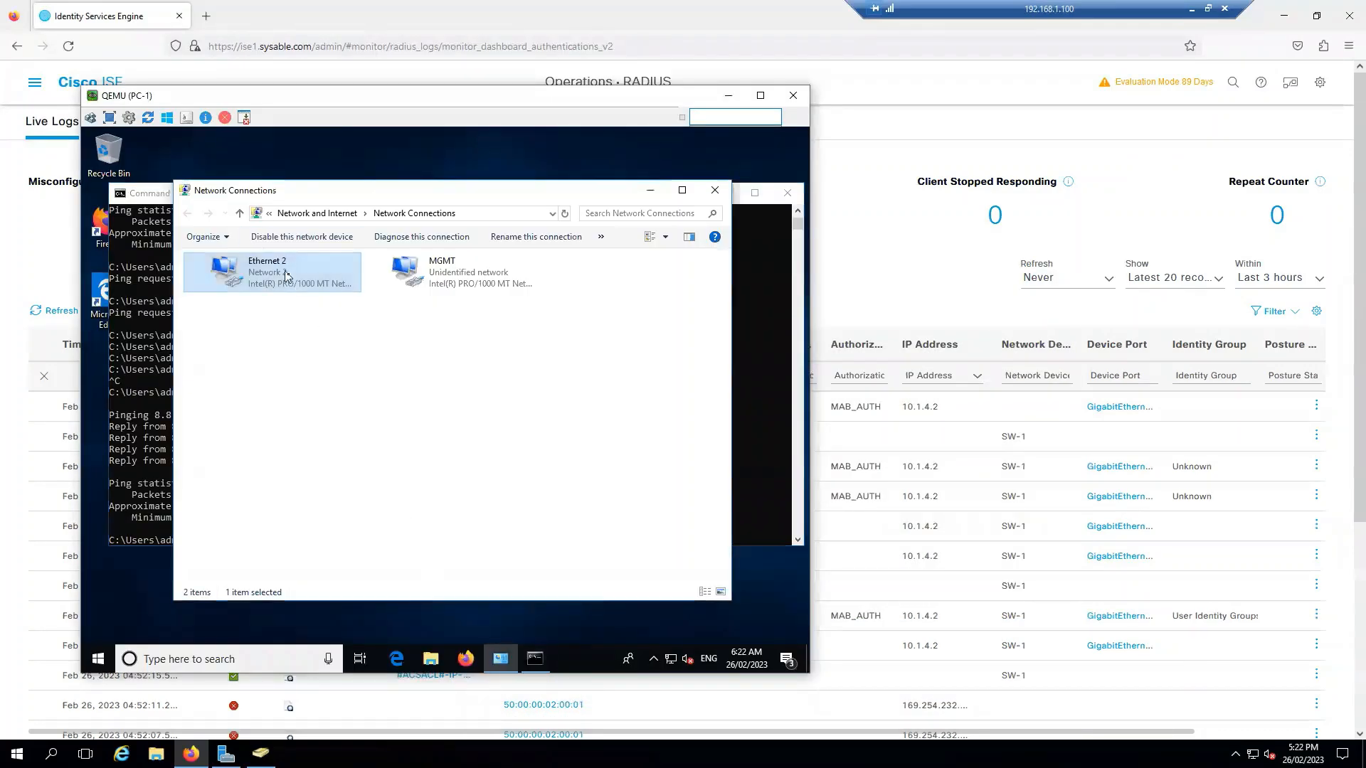
pyautogui.rightClick(292, 276)
pyautogui.click(310, 285)
# - Switch to the SW-1 console and clear all authentication sessions with "do clear authentication sessions"
pyautogui.hotkey('alt', 'Tab')
pyautogui.press('Return')
pyautogui.press('Return')
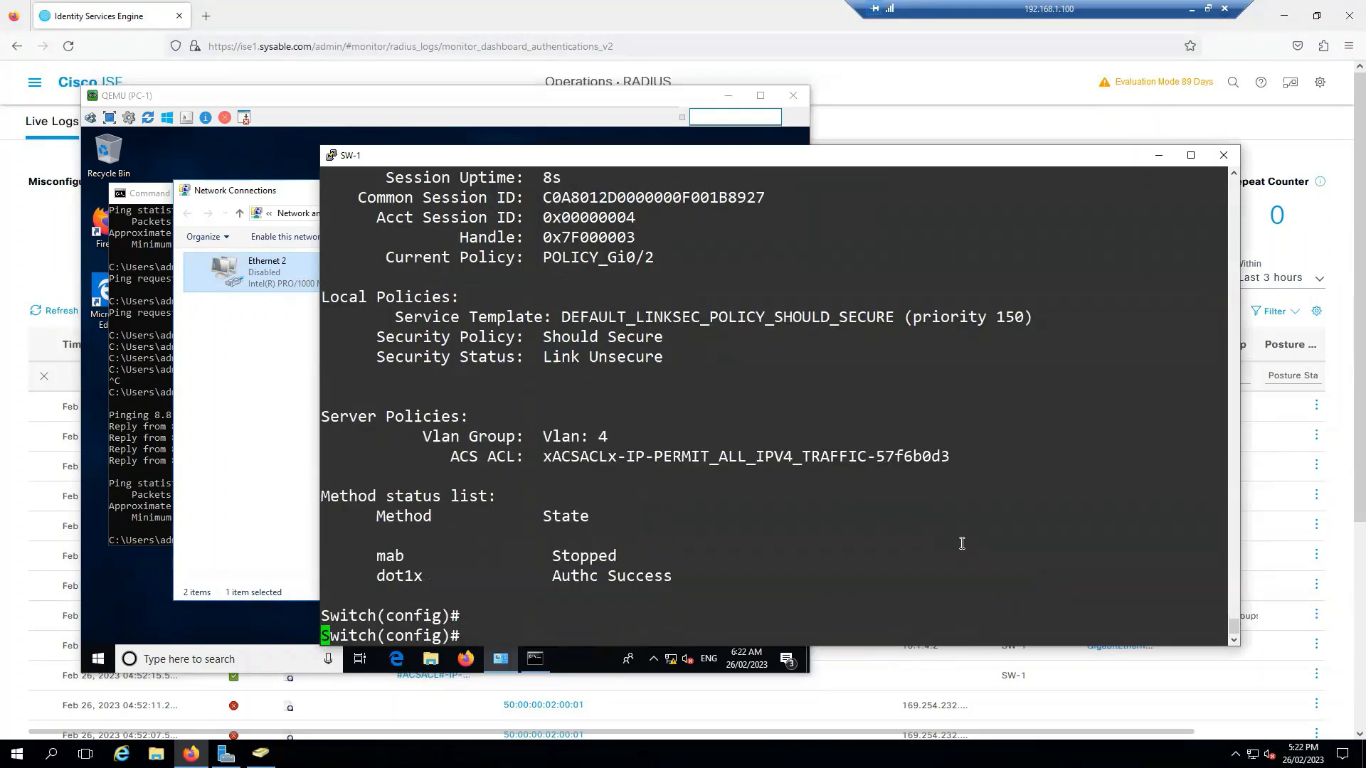
pyautogui.write('do clear auth')
pyautogui.press('Tab')
pyautogui.write('entication se')
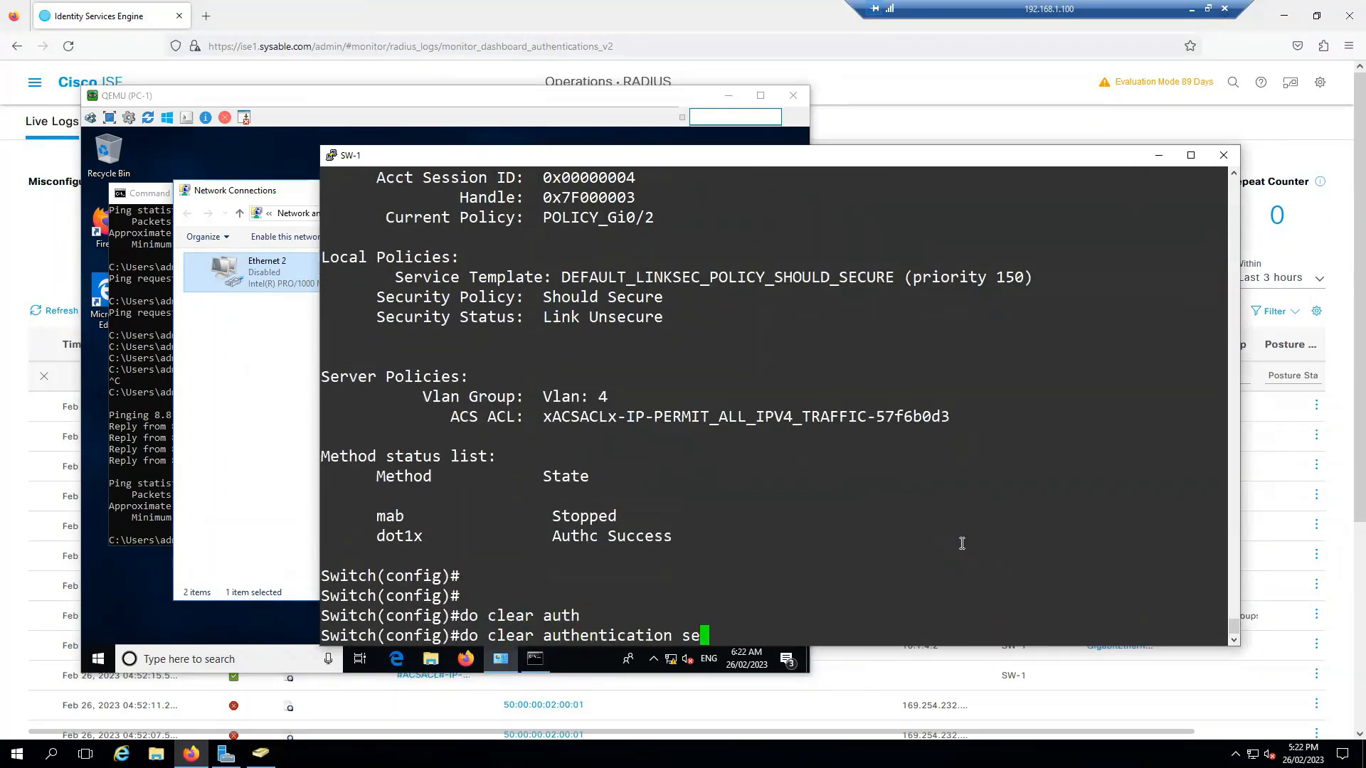
pyautogui.press('Tab')
pyautogui.write('ssions')
pyautogui.press('Return')
pyautogui.press('Return')
pyautogui.press('Return')
pyautogui.press('Return')
pyautogui.press('Return')
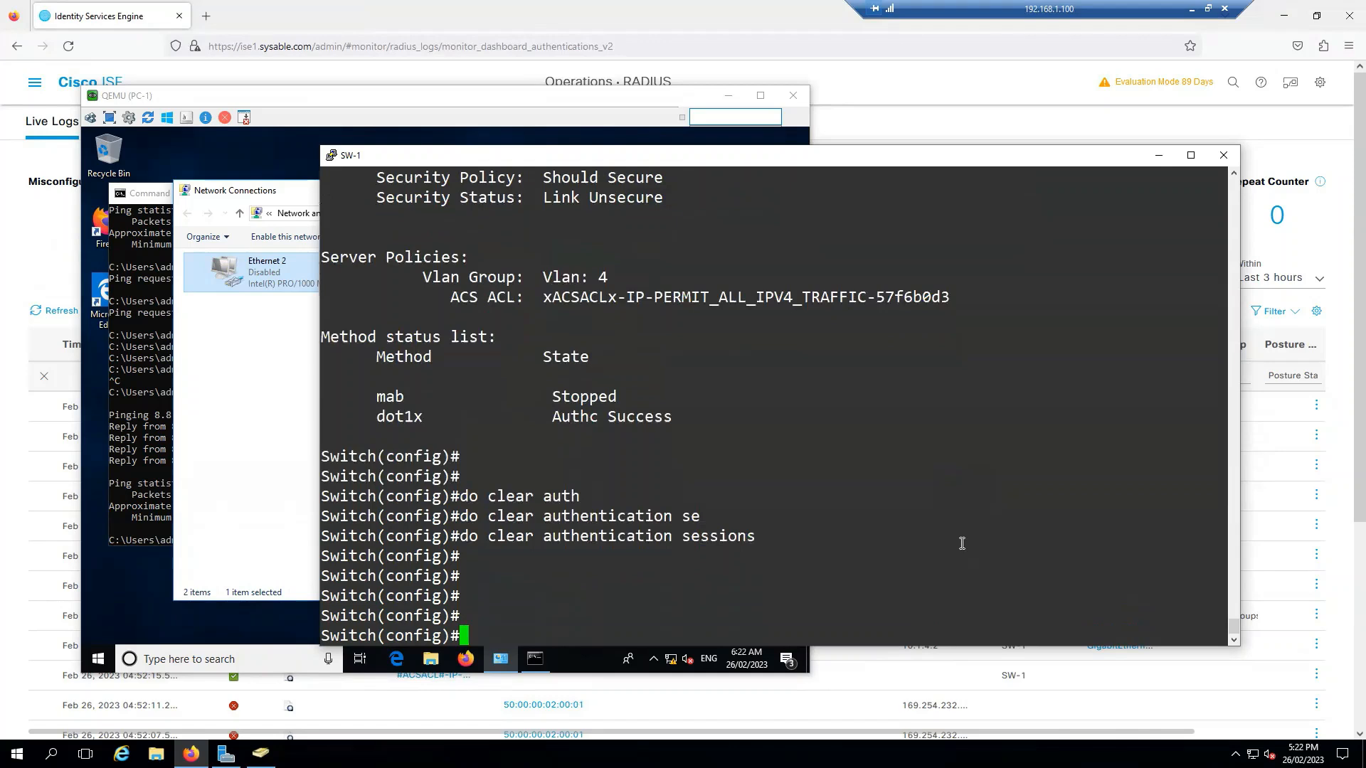
# - Re-enable the Ethernet 2 adapter on PC-1 and return to the SW-1 console to watch the authentication
pyautogui.click(292, 349)
pyautogui.rightClick(271, 274)
pyautogui.click(304, 292)
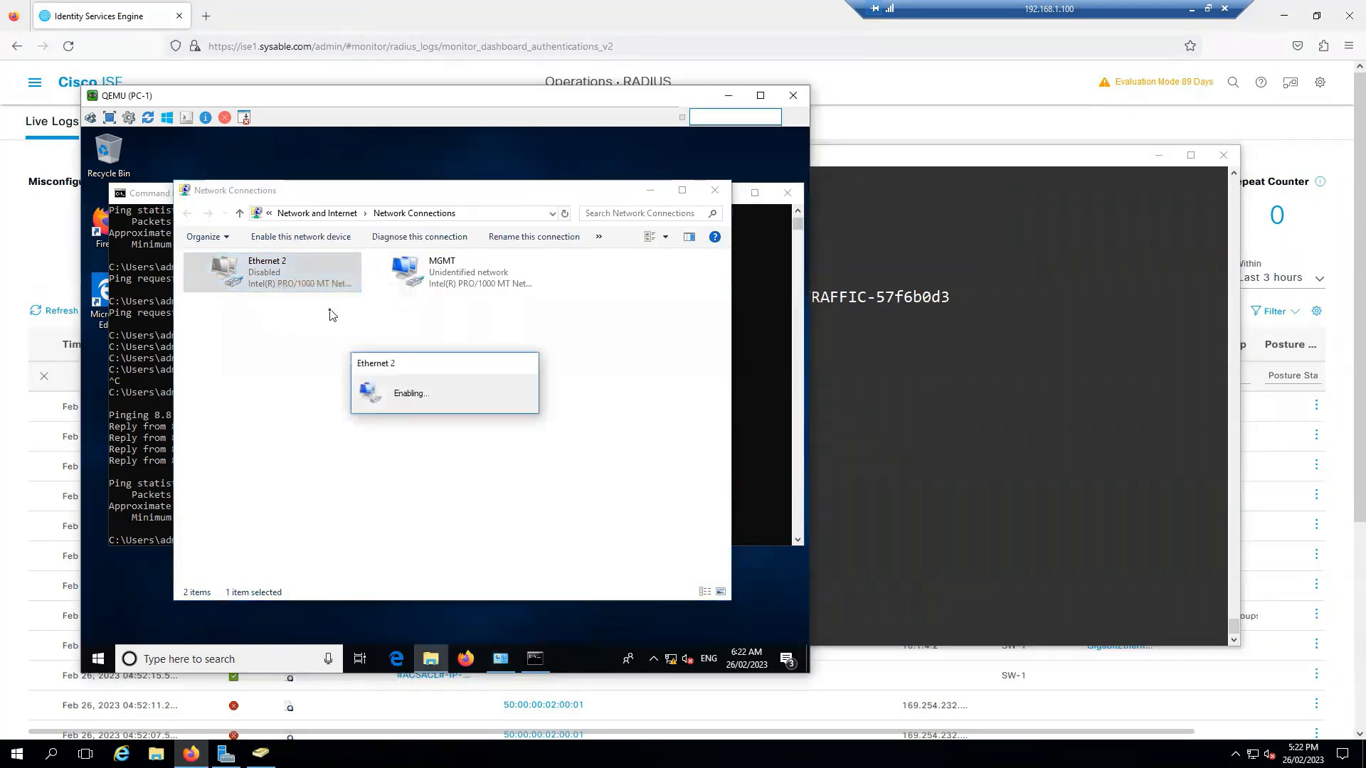
pyautogui.click(980, 396)
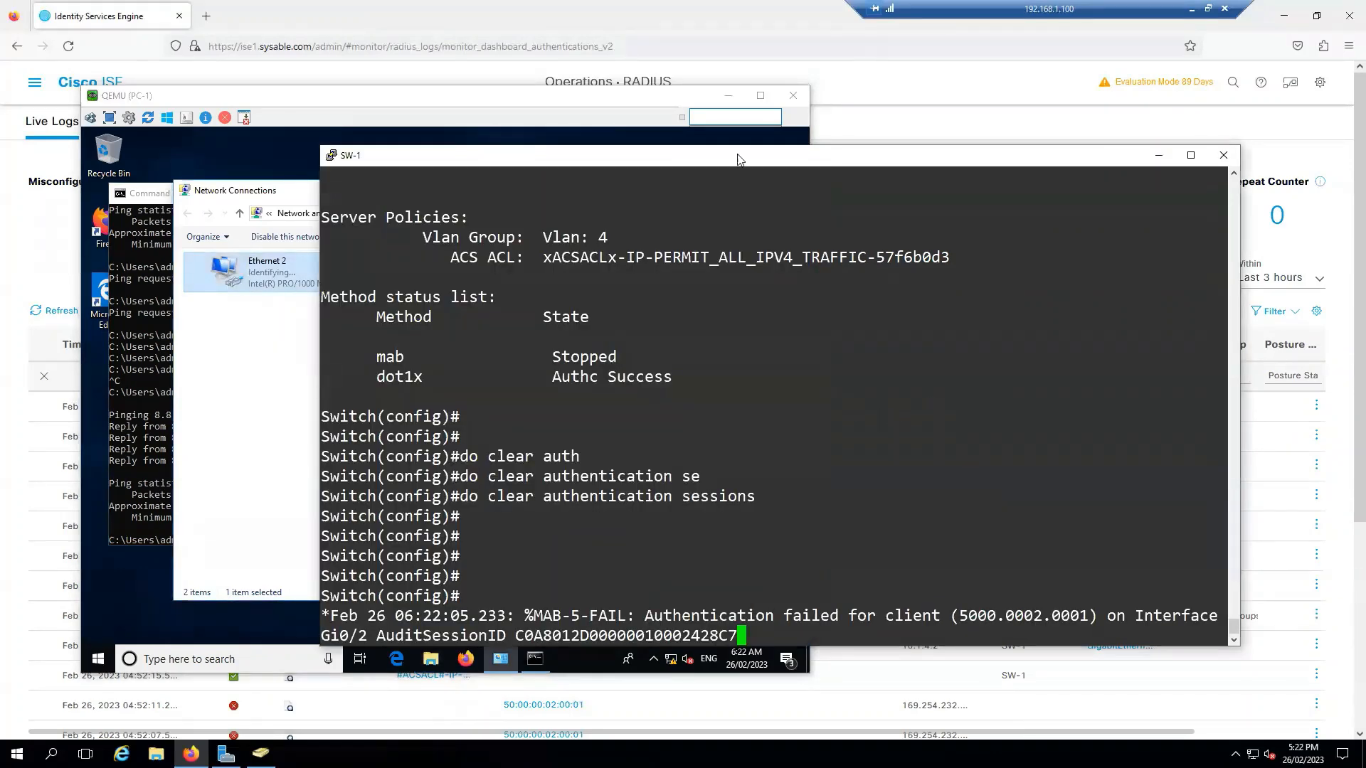
# - Refresh the RADIUS Live Logs in Cisco ISE, move the Endpoint Profile column one place later and widen it
pyautogui.click(894, 83)
pyautogui.click(57, 311)
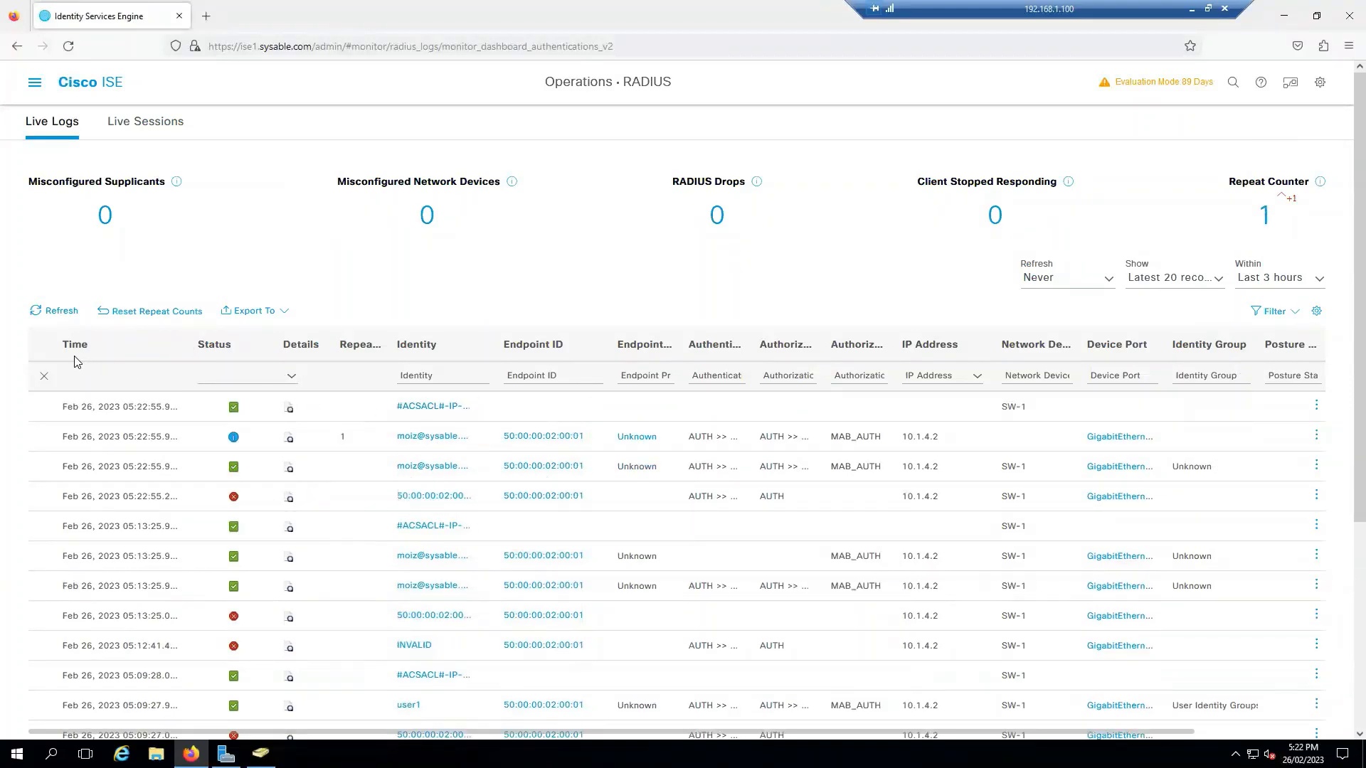
pyautogui.click(63, 313)
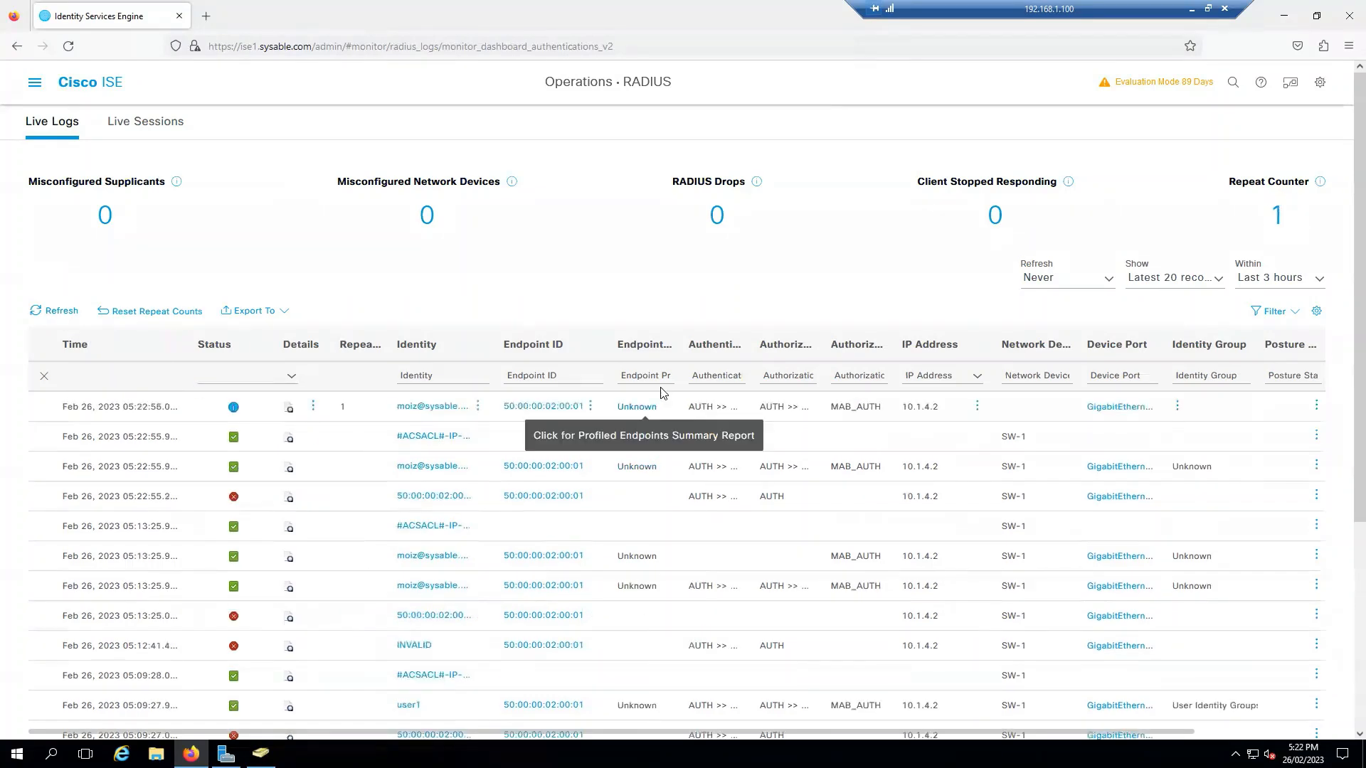
pyautogui.moveTo(716, 344); pyautogui.dragTo(638, 420)
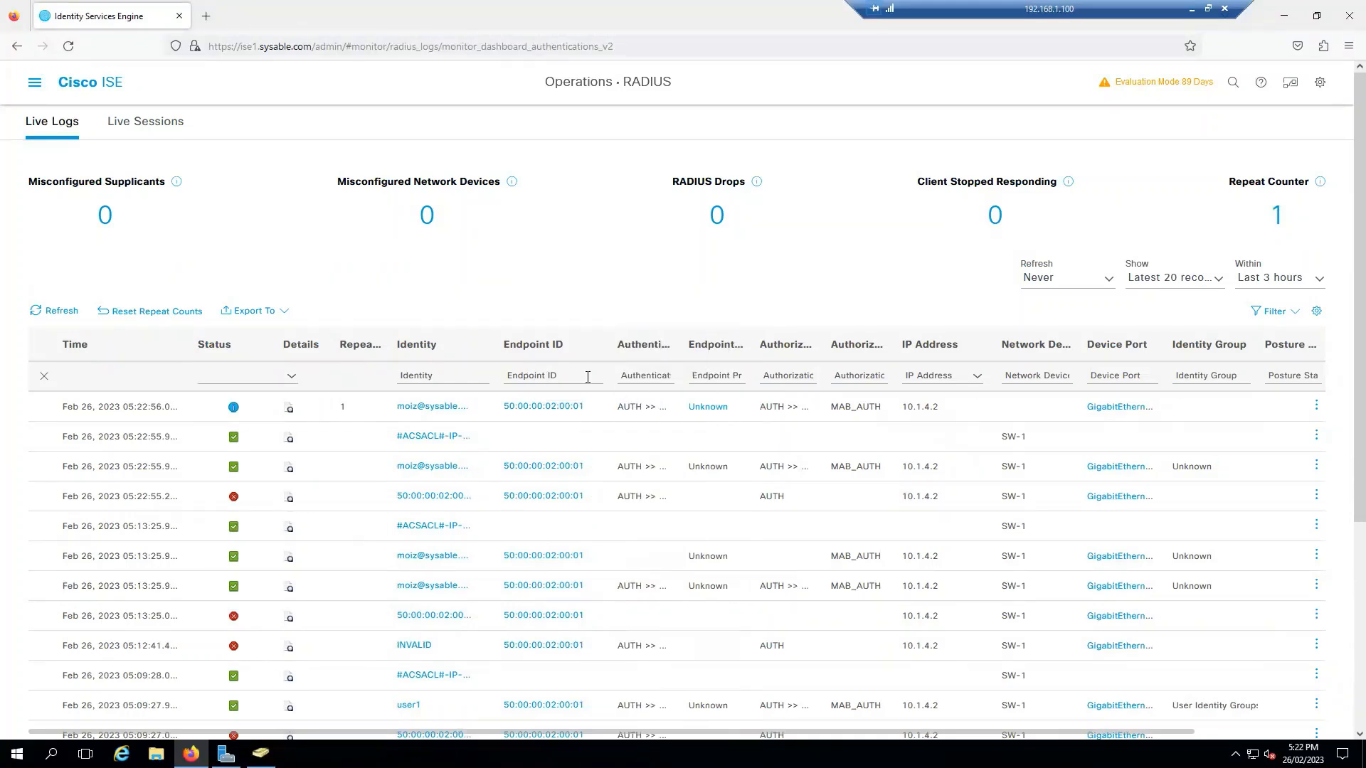
pyautogui.moveTo(754, 340); pyautogui.dragTo(809, 340)
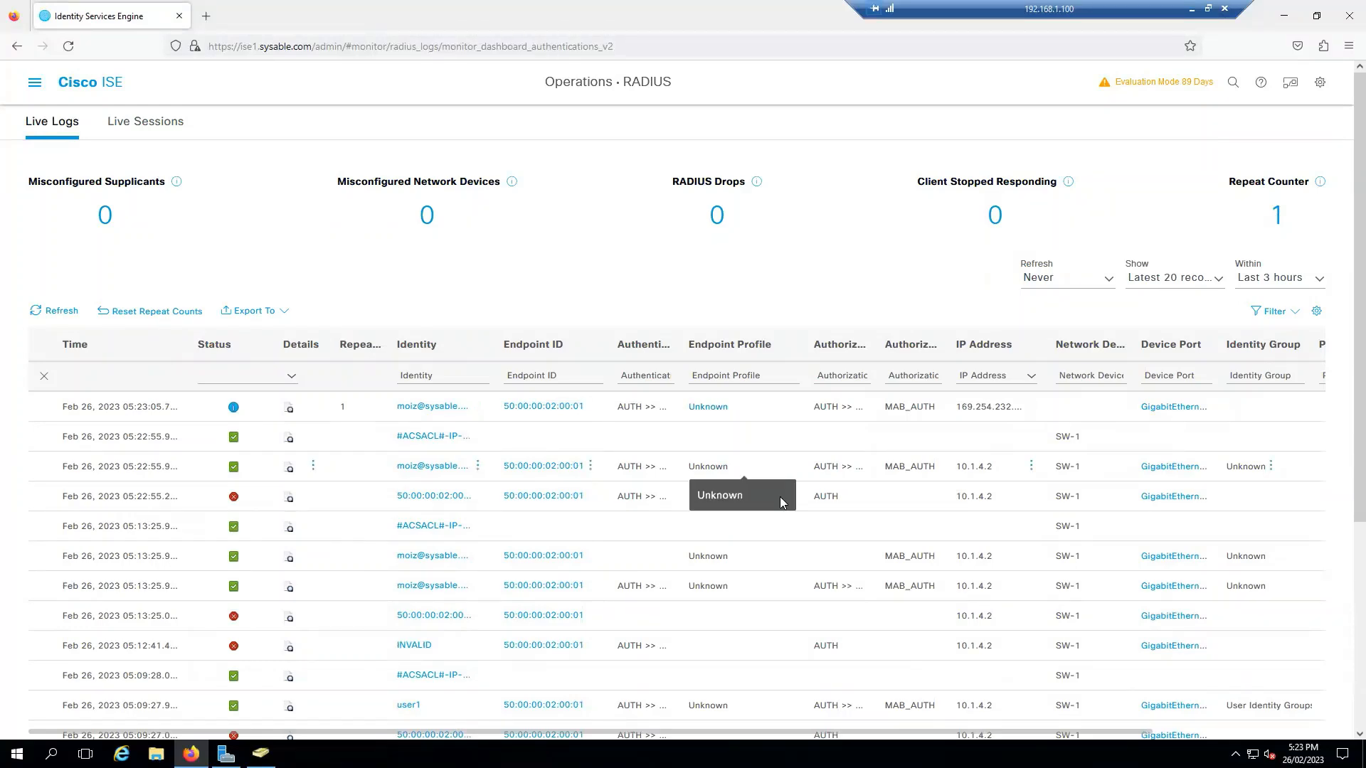
# - Open endpoint 50:00:00:02:00:01 for editing from the Network Access identities in Work Centers
pyautogui.click(34, 82)
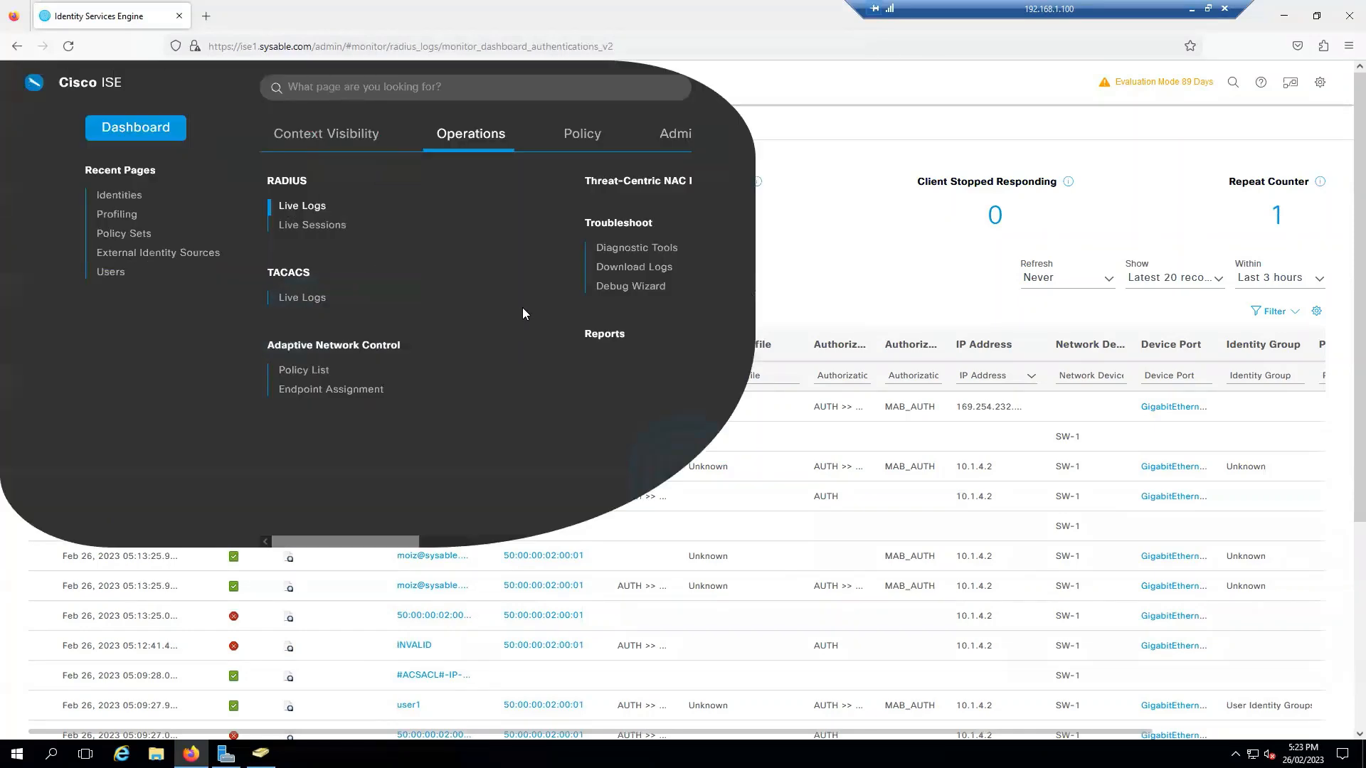
pyautogui.click(847, 151)
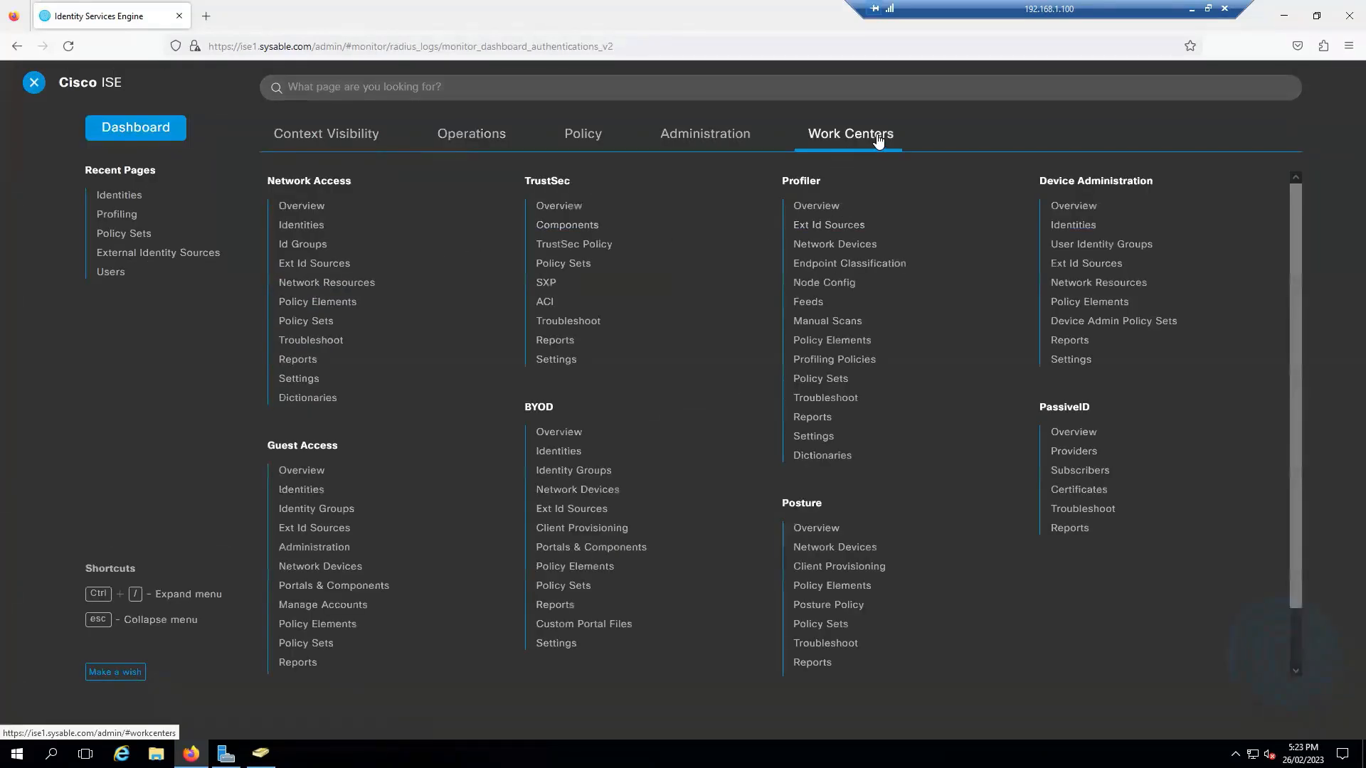
pyautogui.click(314, 224)
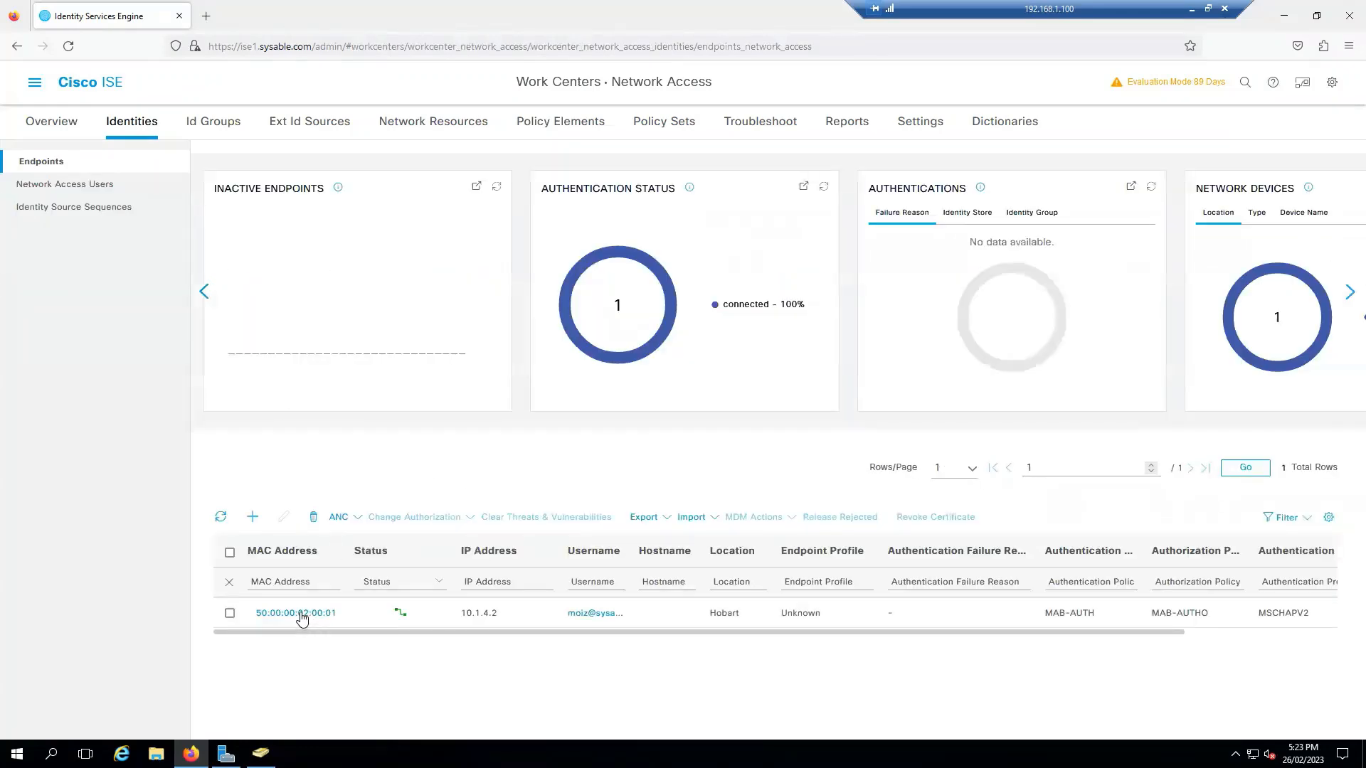
pyautogui.click(299, 614)
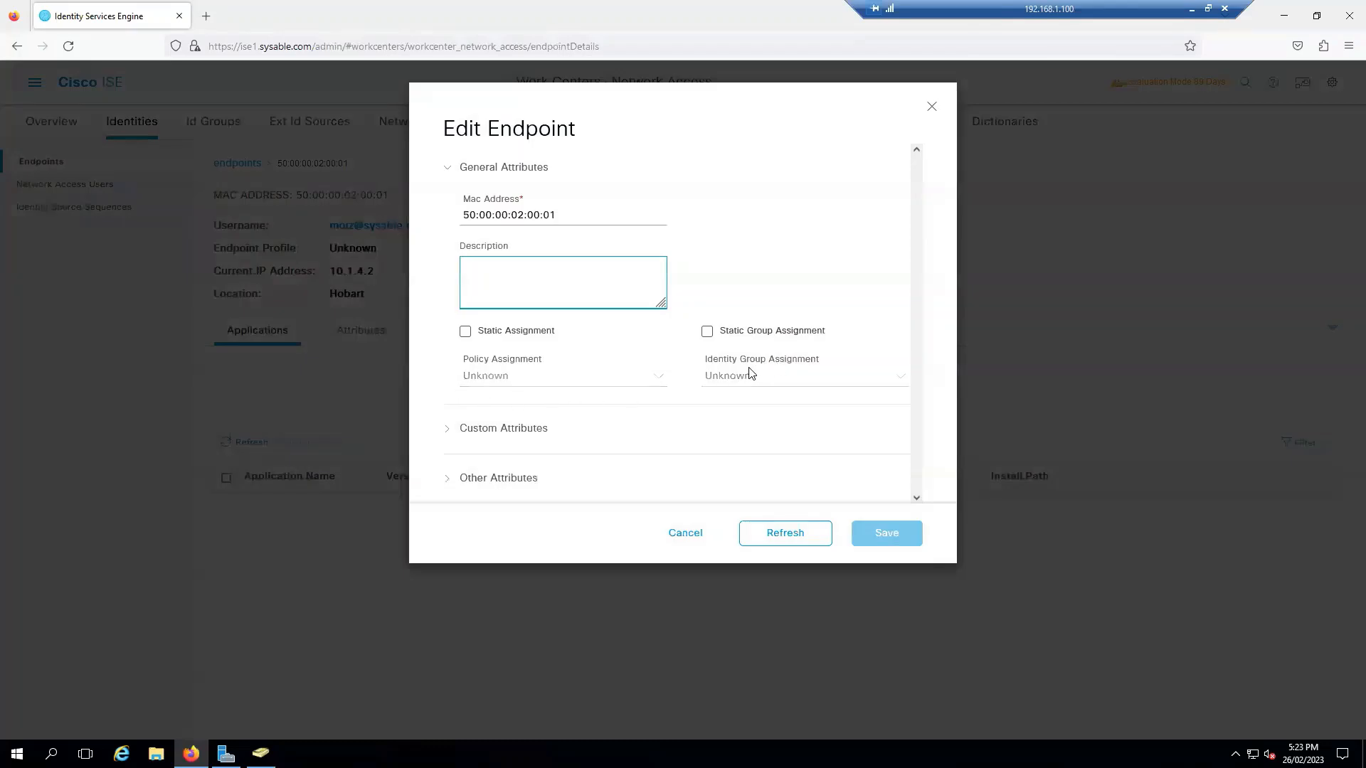
# - Enable Static Assignment for the endpoint and set its Policy Assignment to Microsoft-Workstation
pyautogui.click(464, 333)
pyautogui.click(648, 377)
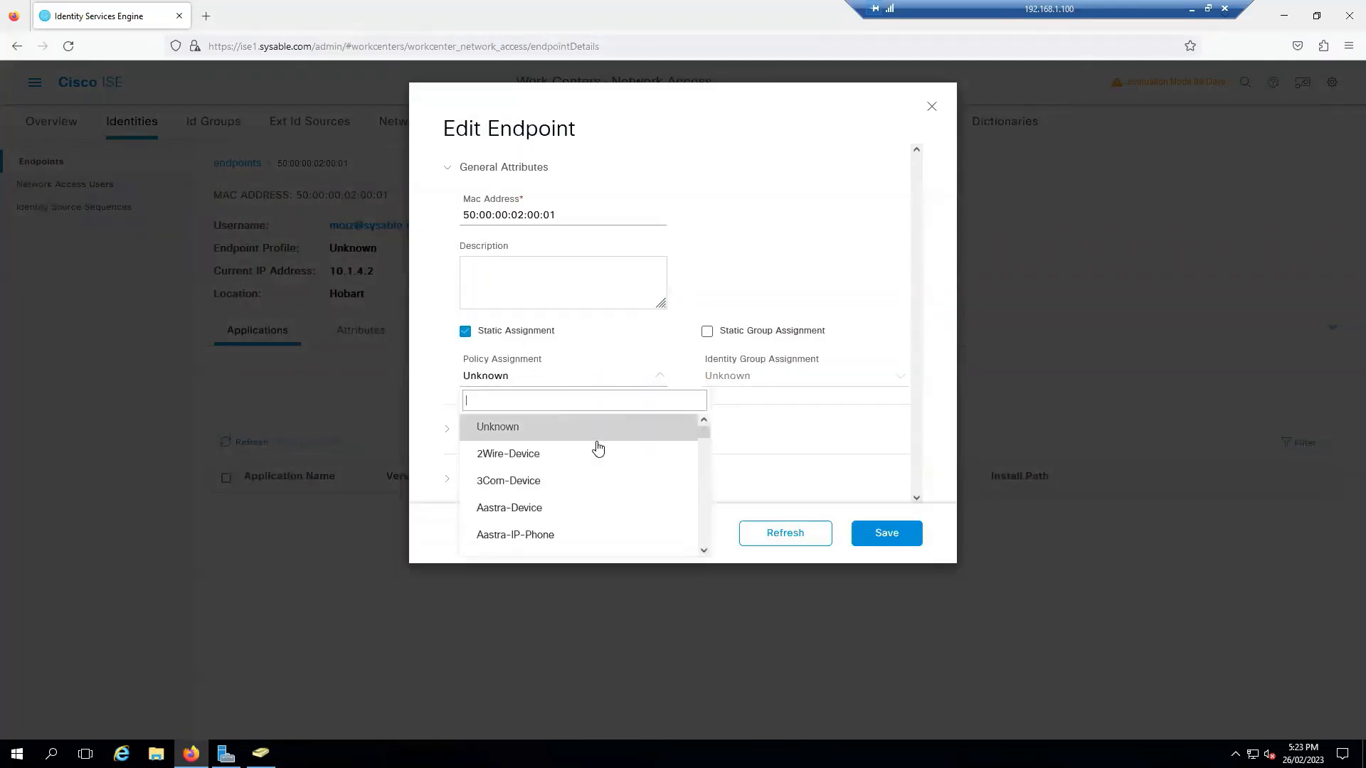
pyautogui.write('wo')
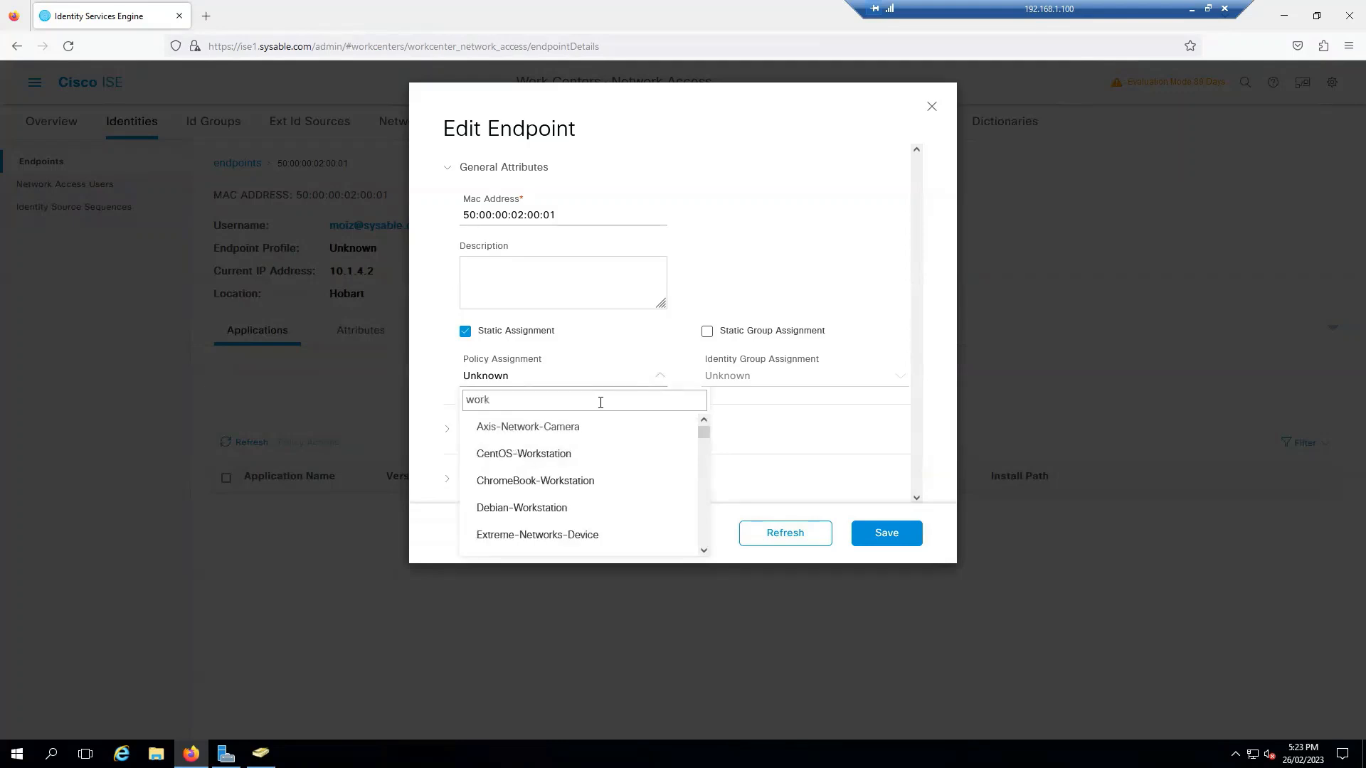
pyautogui.write('rk')
pyautogui.scroll(-5, 583, 498)
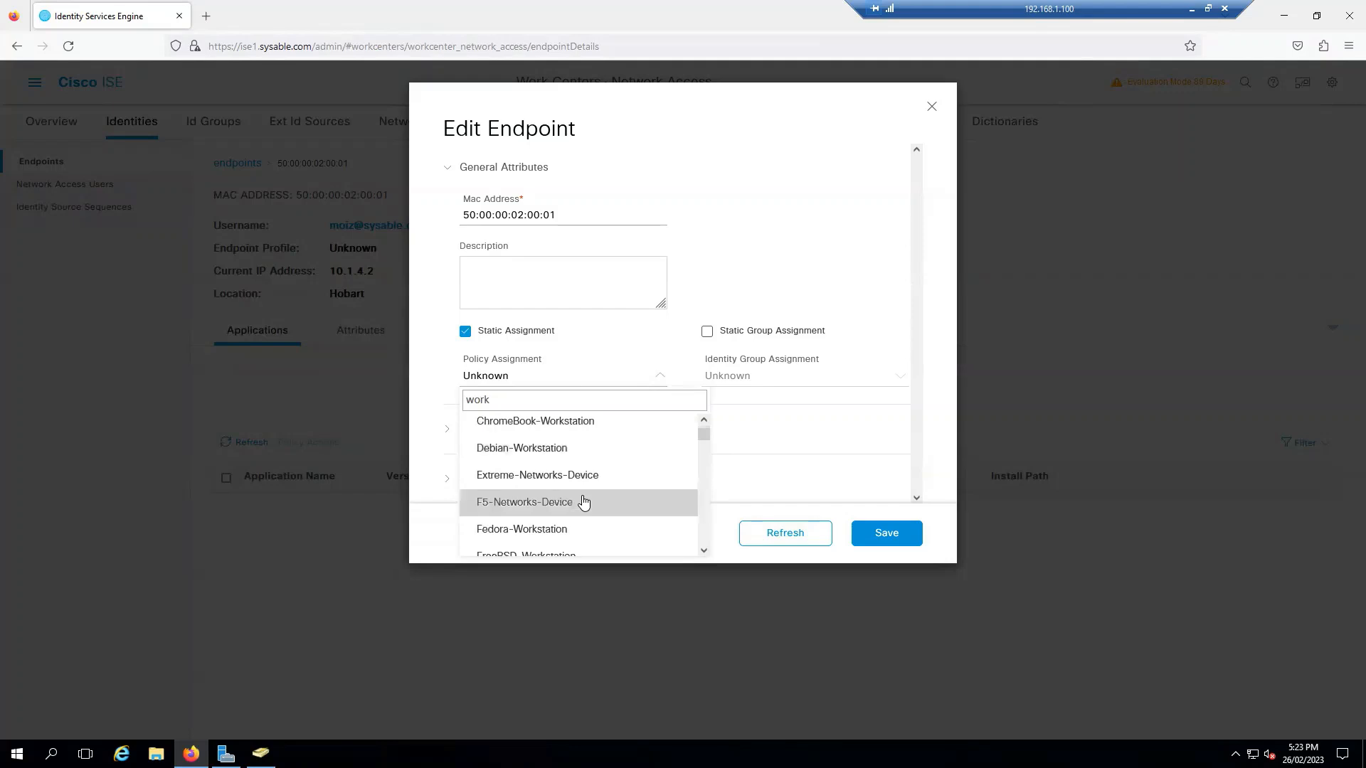
pyautogui.scroll(-2, 580, 500)
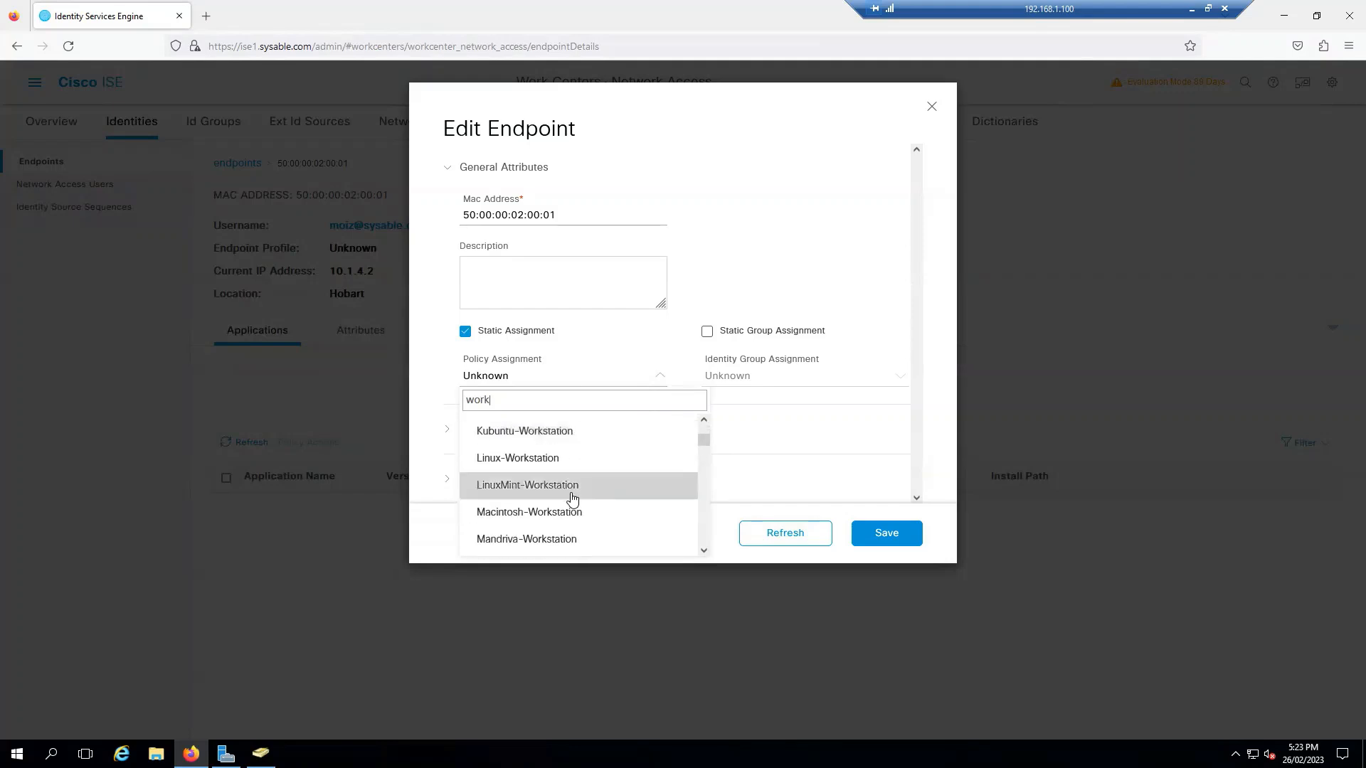
pyautogui.scroll(-3, 570, 497)
pyautogui.scroll(2, 551, 484)
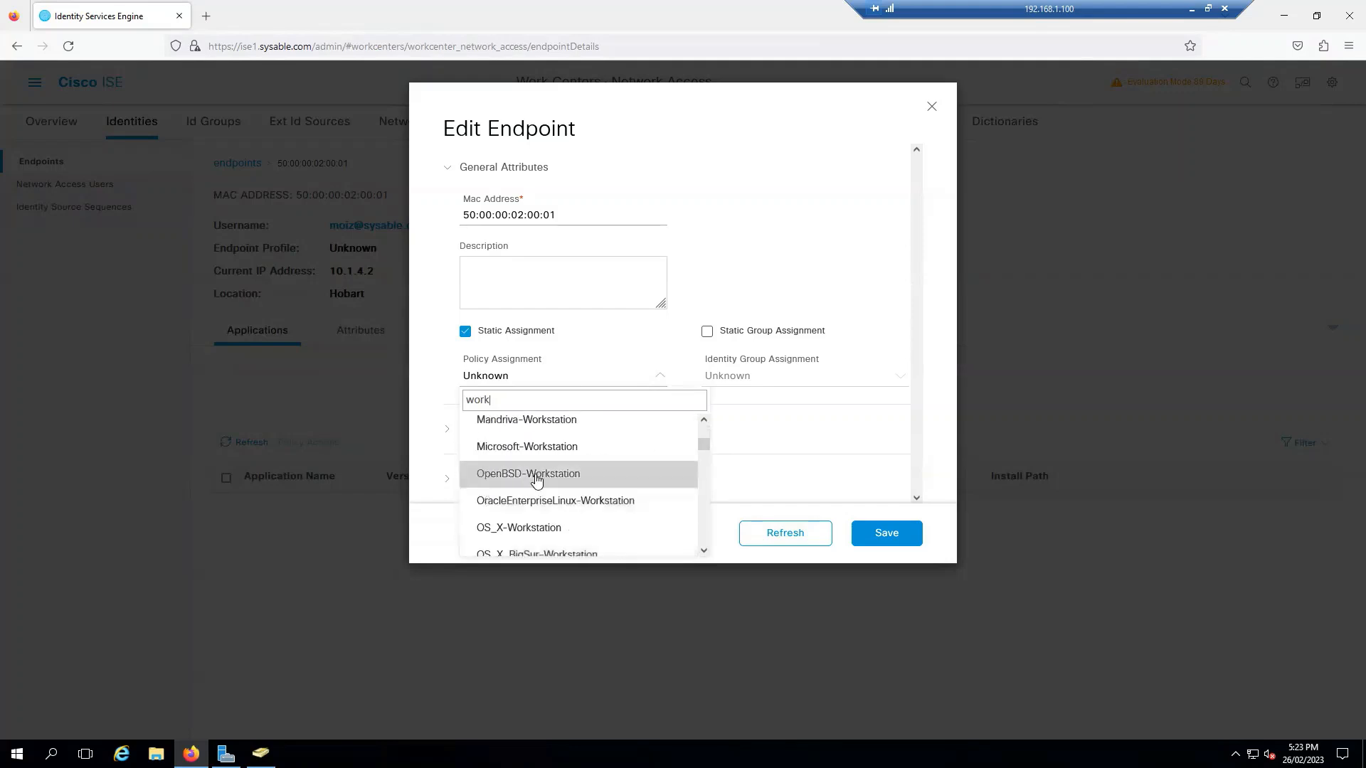
pyautogui.click(553, 453)
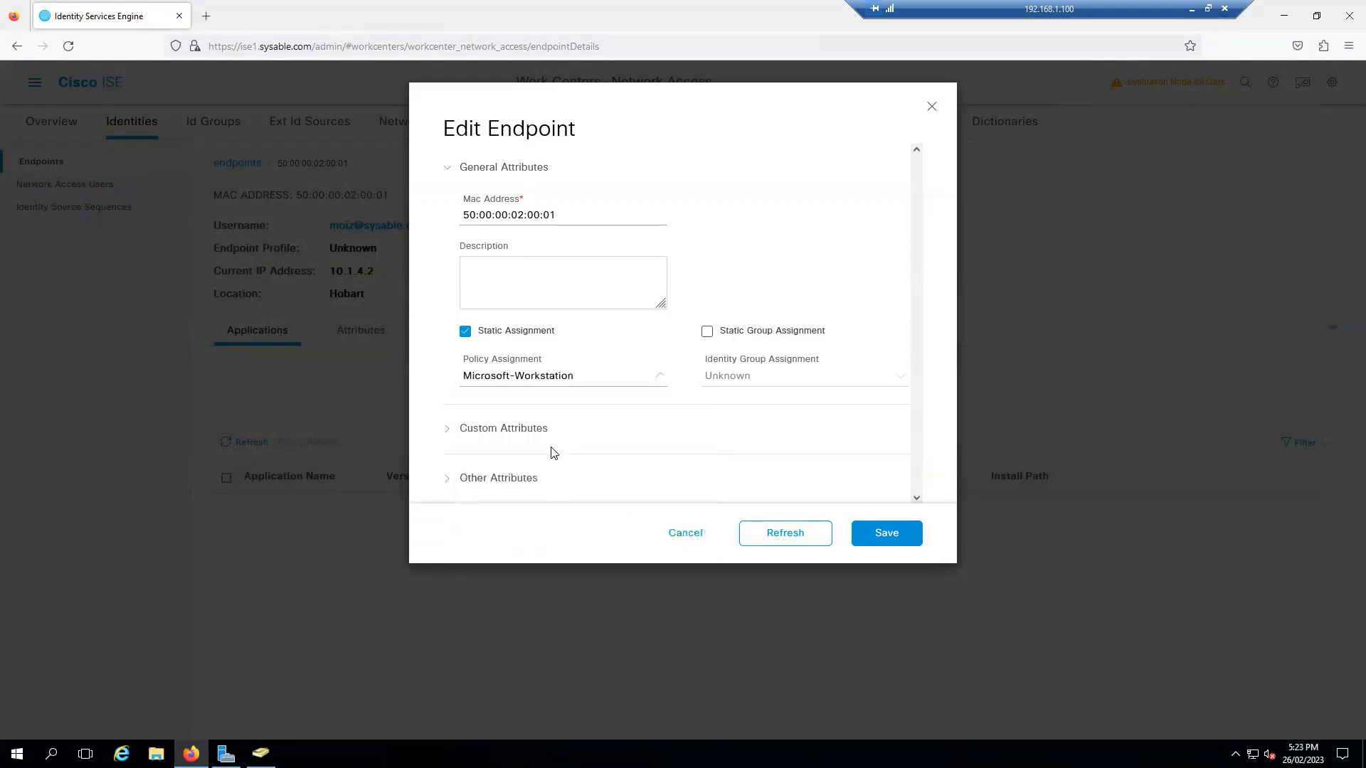
# - Enable Static Group Assignment, set the Identity Group Assignment to Windows10-Workstation and save the endpoint
pyautogui.click(707, 332)
pyautogui.click(796, 379)
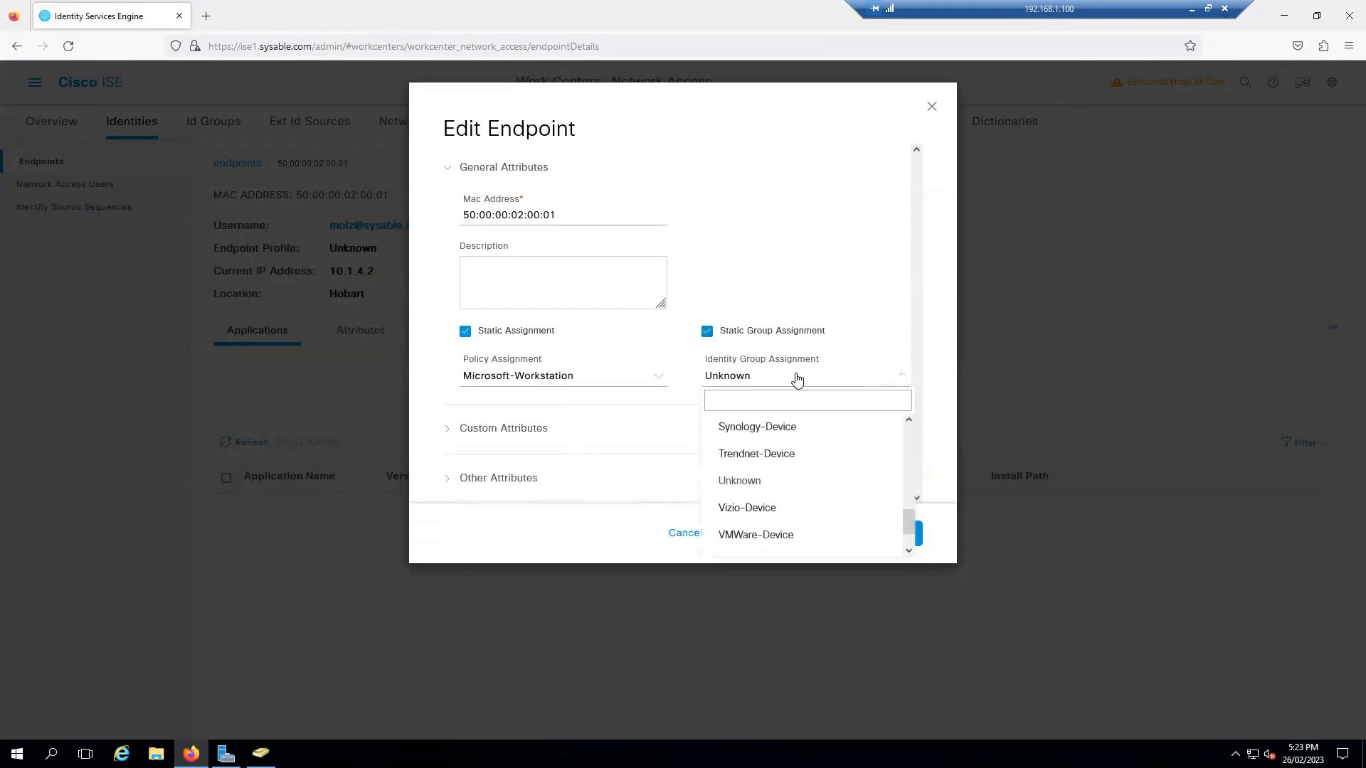
pyautogui.write('work')
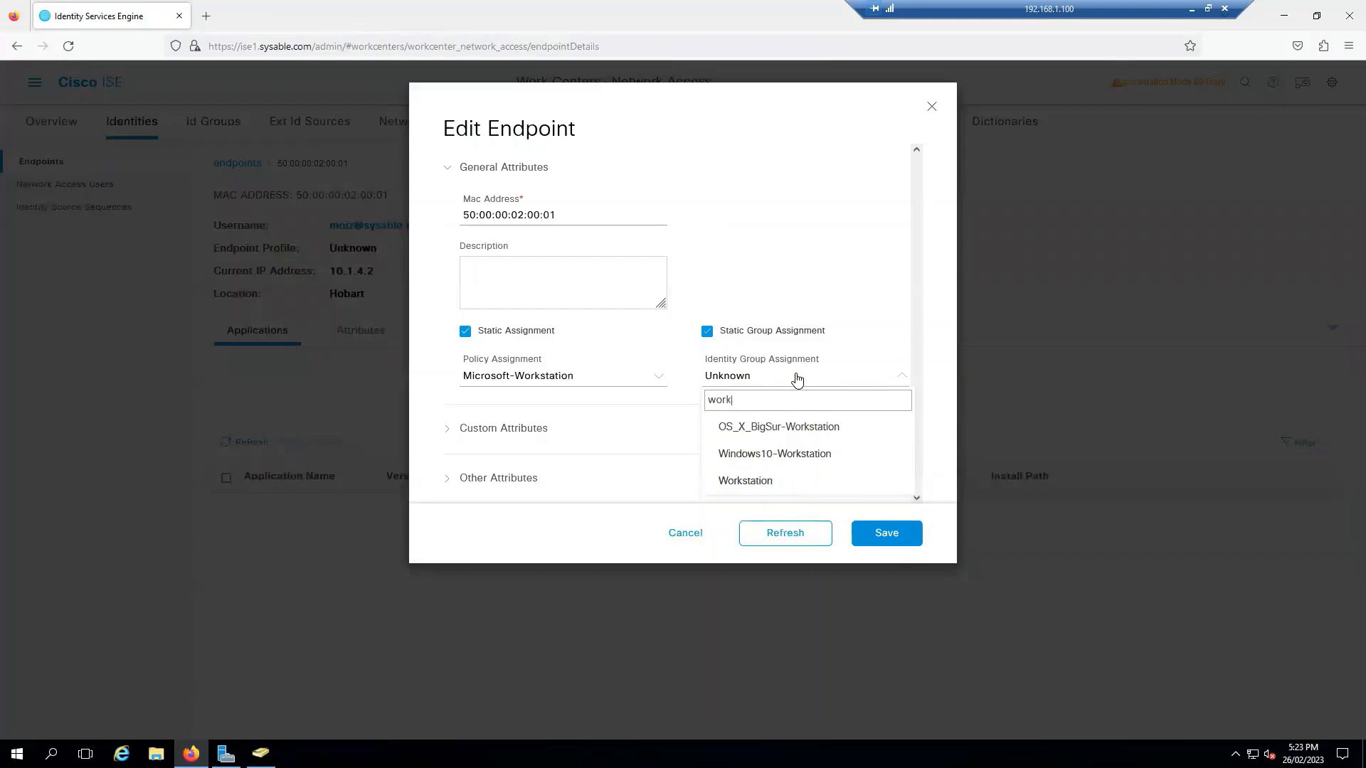
pyautogui.click(797, 455)
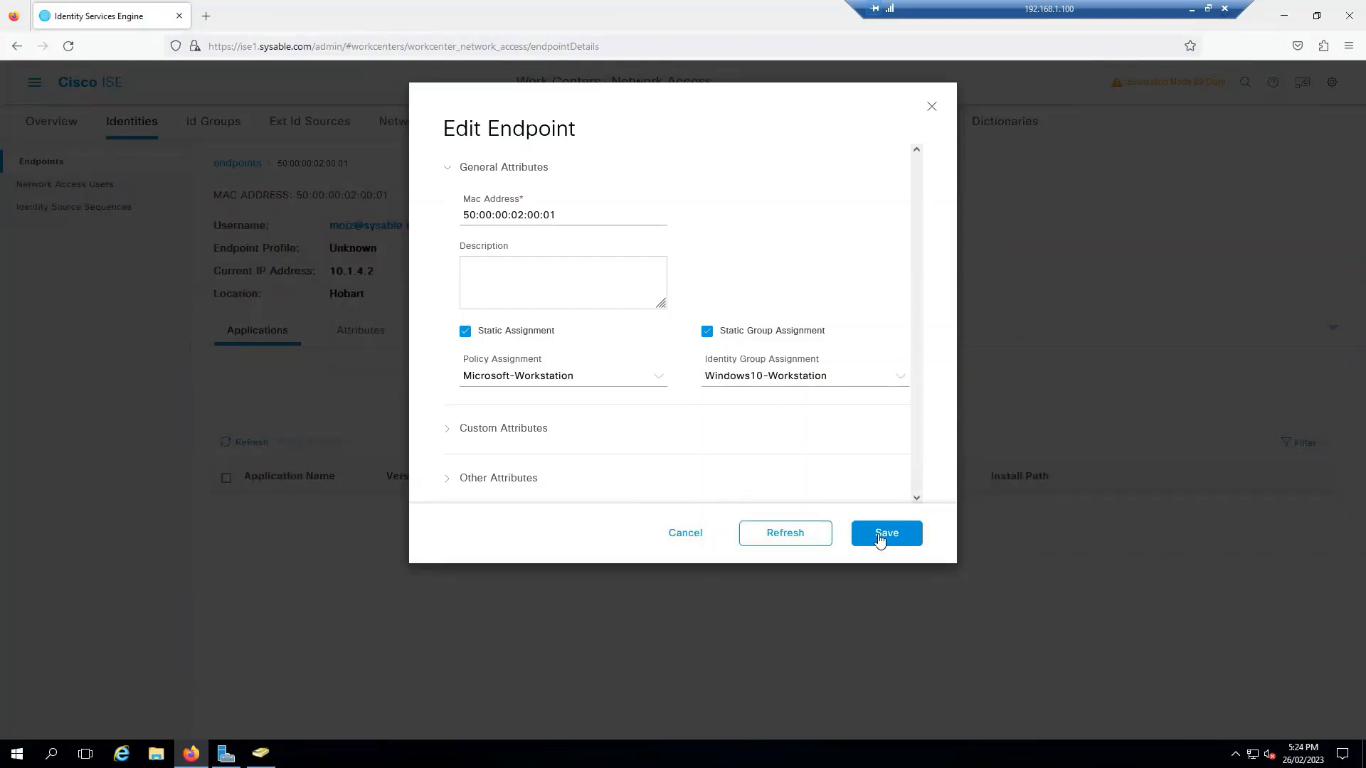
pyautogui.click(887, 535)
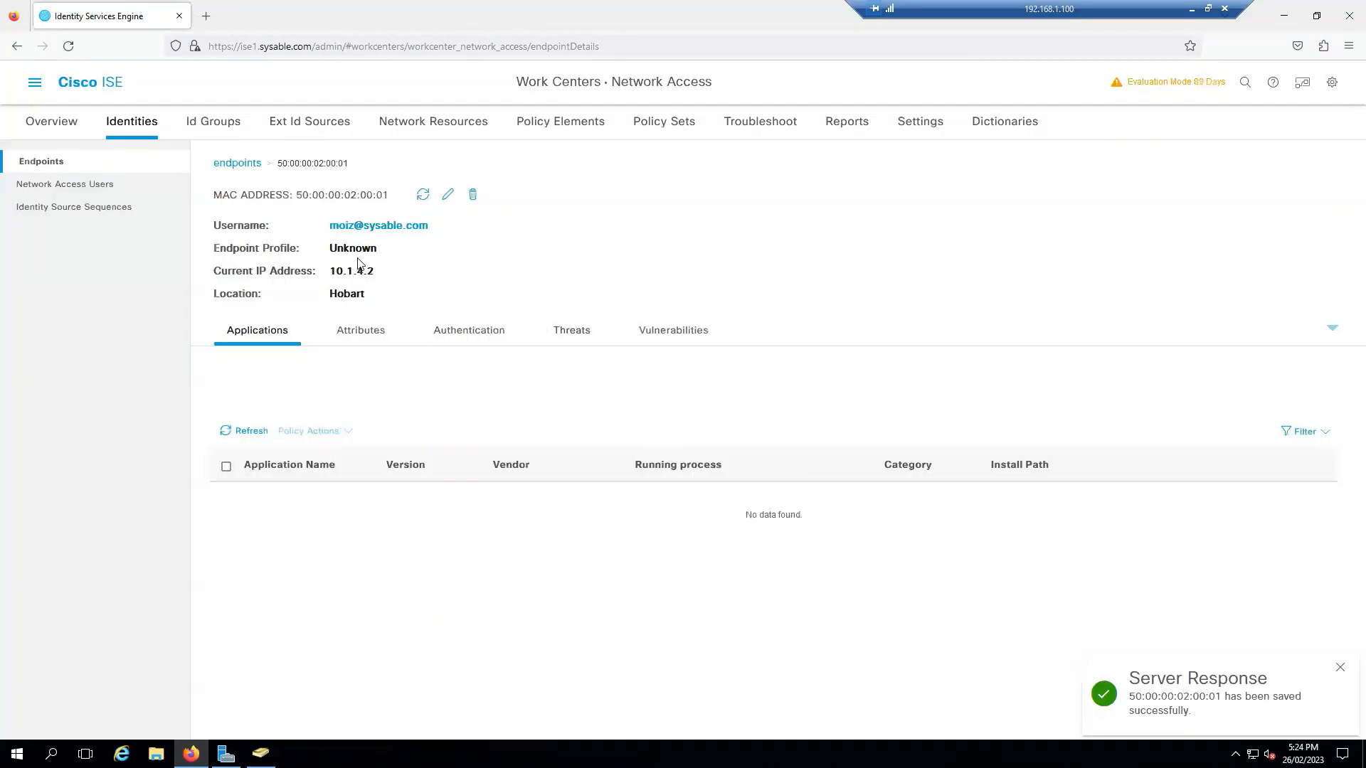
# - Check the endpoint's profile in its refreshed details, the RADIUS Live Logs and the dashboard
pyautogui.click(424, 194)
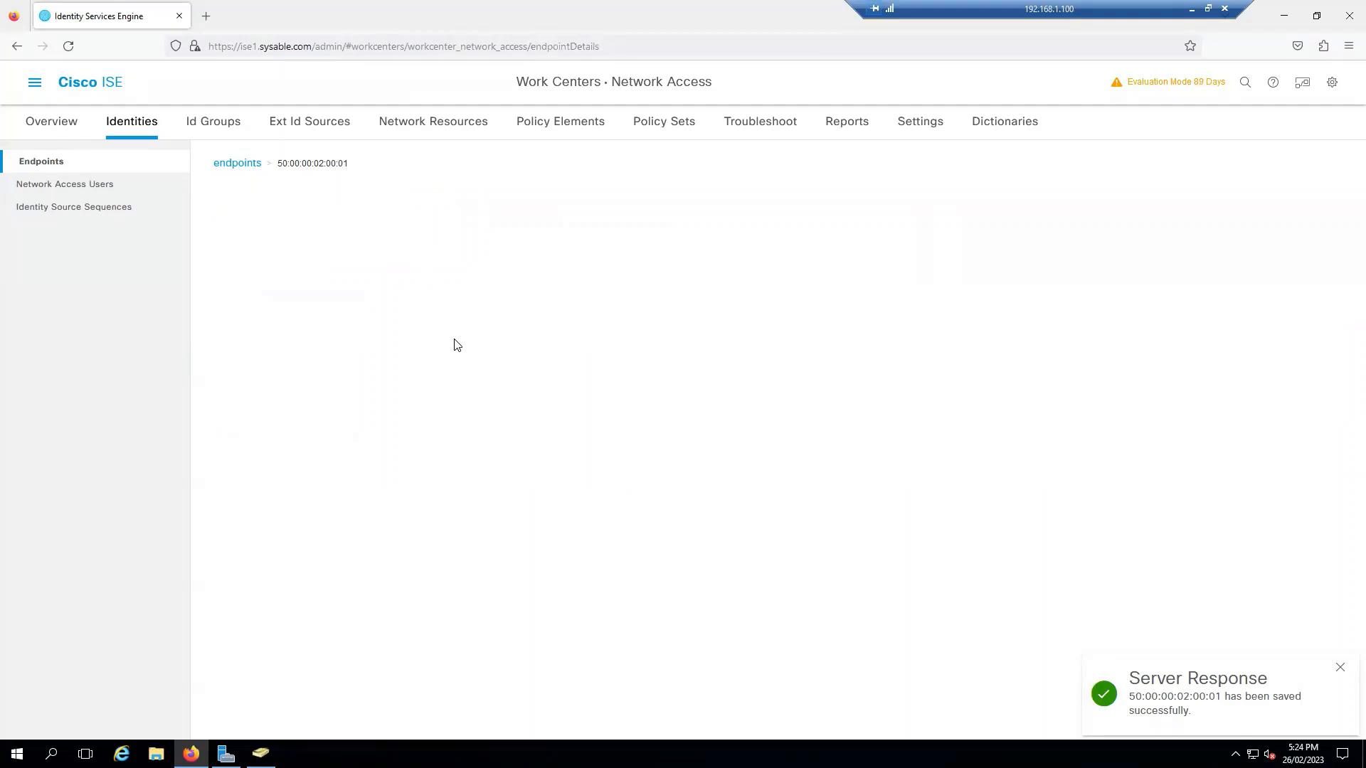
pyautogui.click(34, 82)
pyautogui.moveTo(474, 166)
pyautogui.click(317, 207)
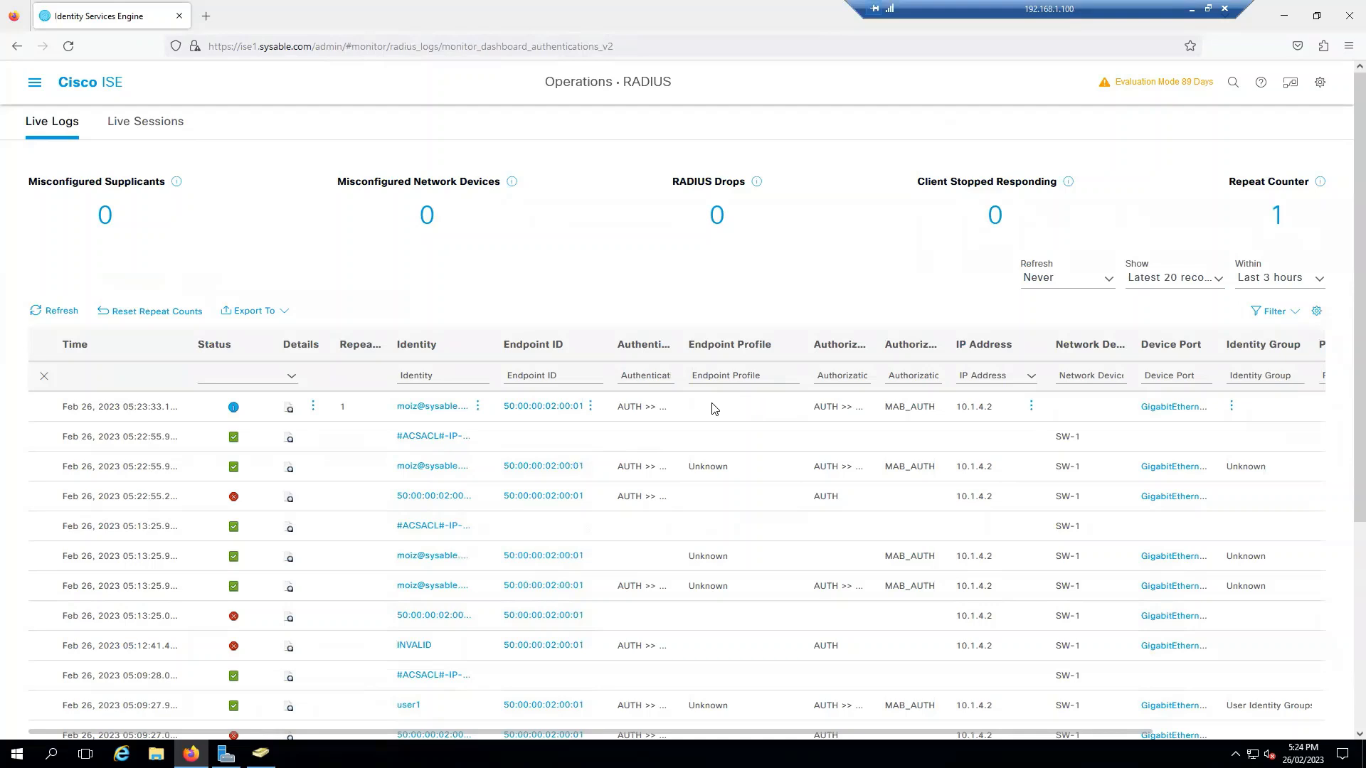
pyautogui.click(39, 311)
pyautogui.click(37, 87)
pyautogui.click(153, 132)
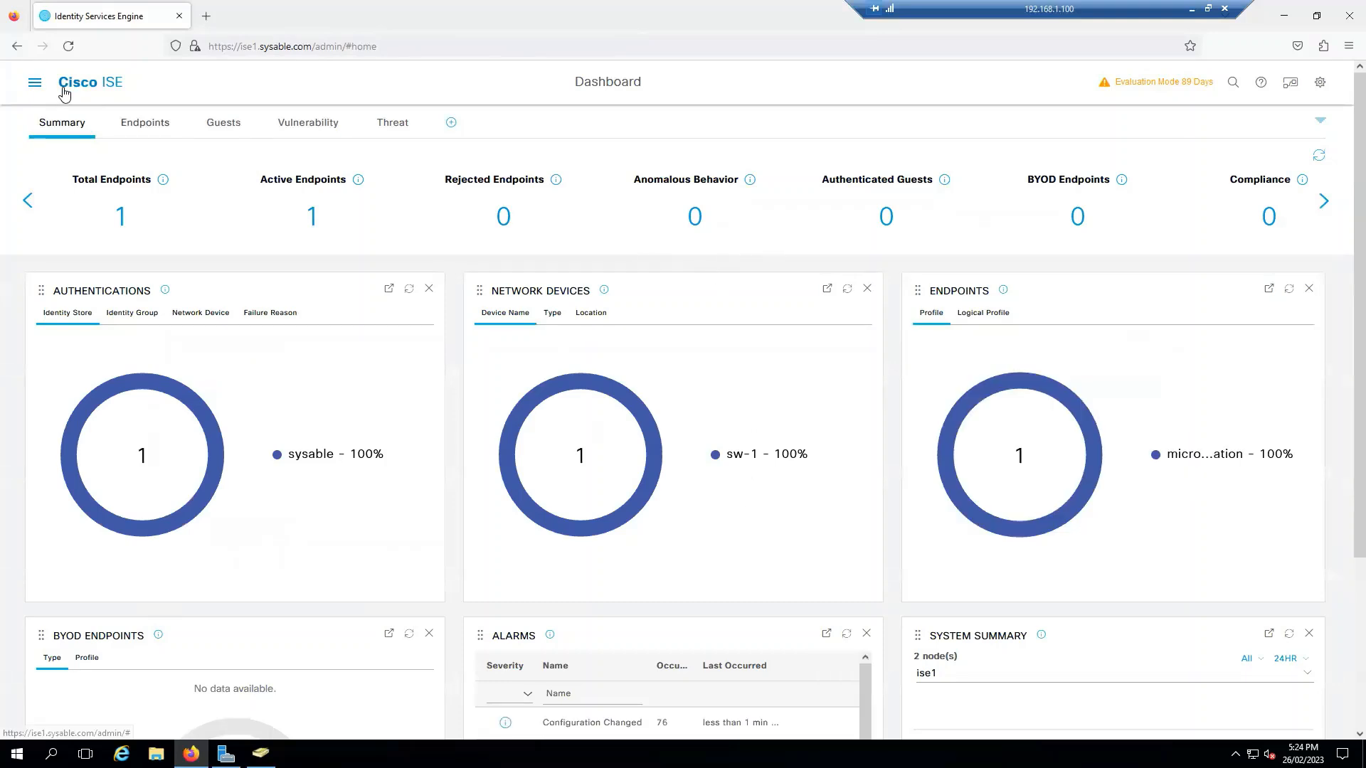
# - Open the HP-Device policy from the Profiling Policies list
pyautogui.click(35, 84)
pyautogui.click(580, 139)
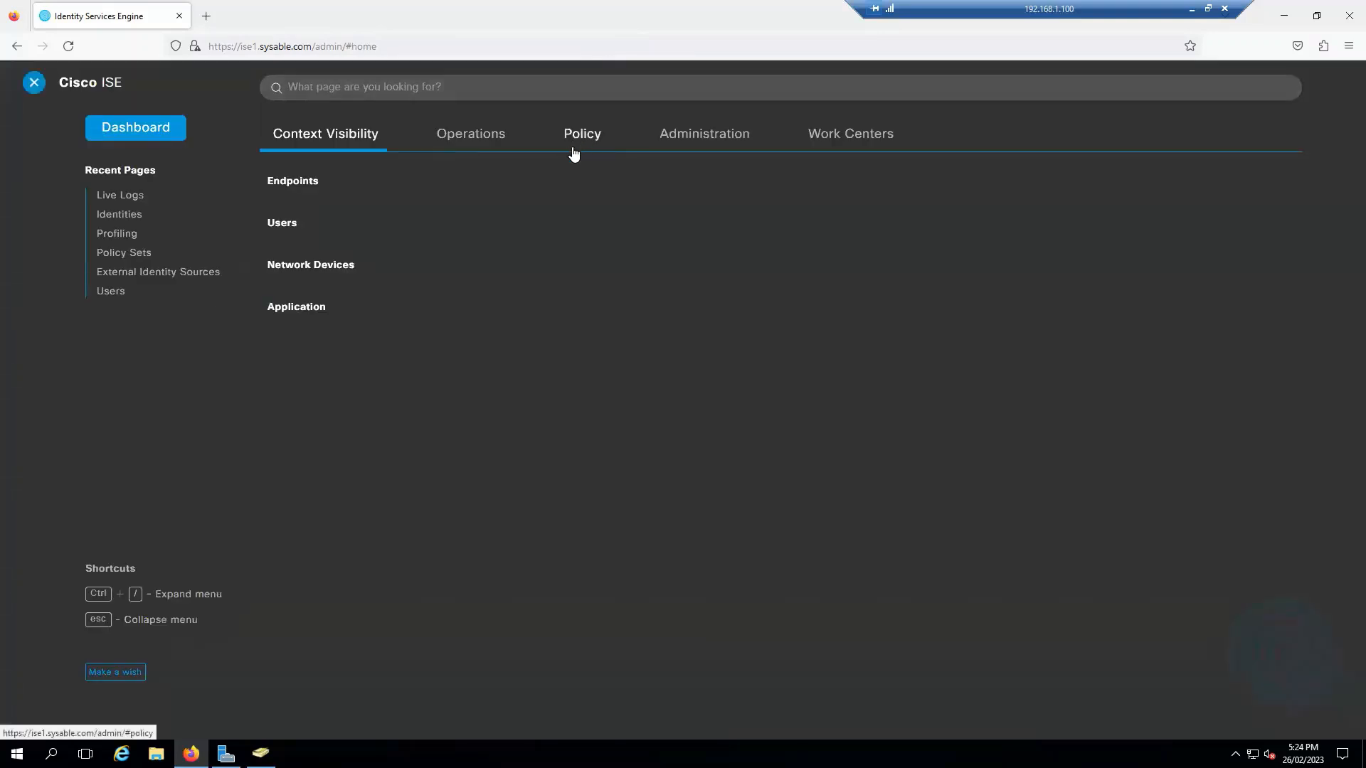
pyautogui.click(608, 181)
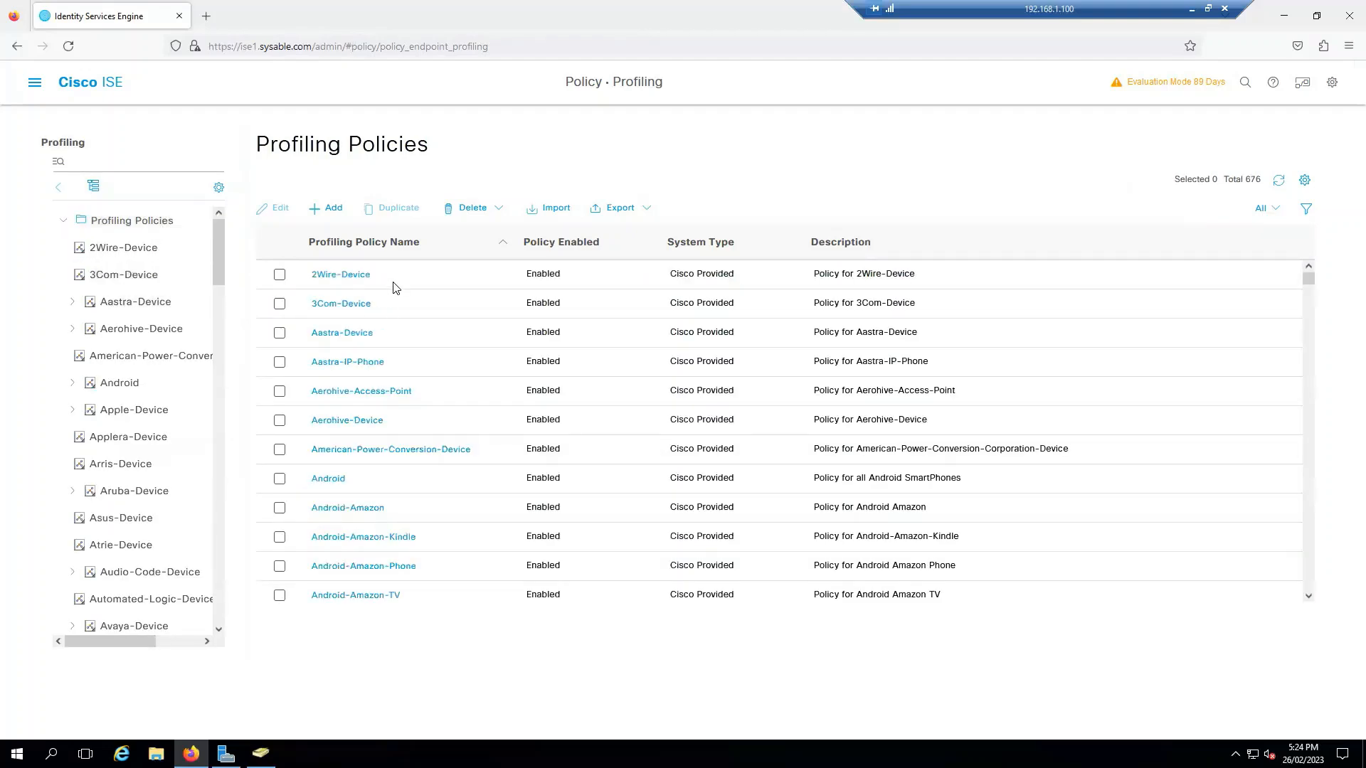
pyautogui.scroll(-6, 391, 345)
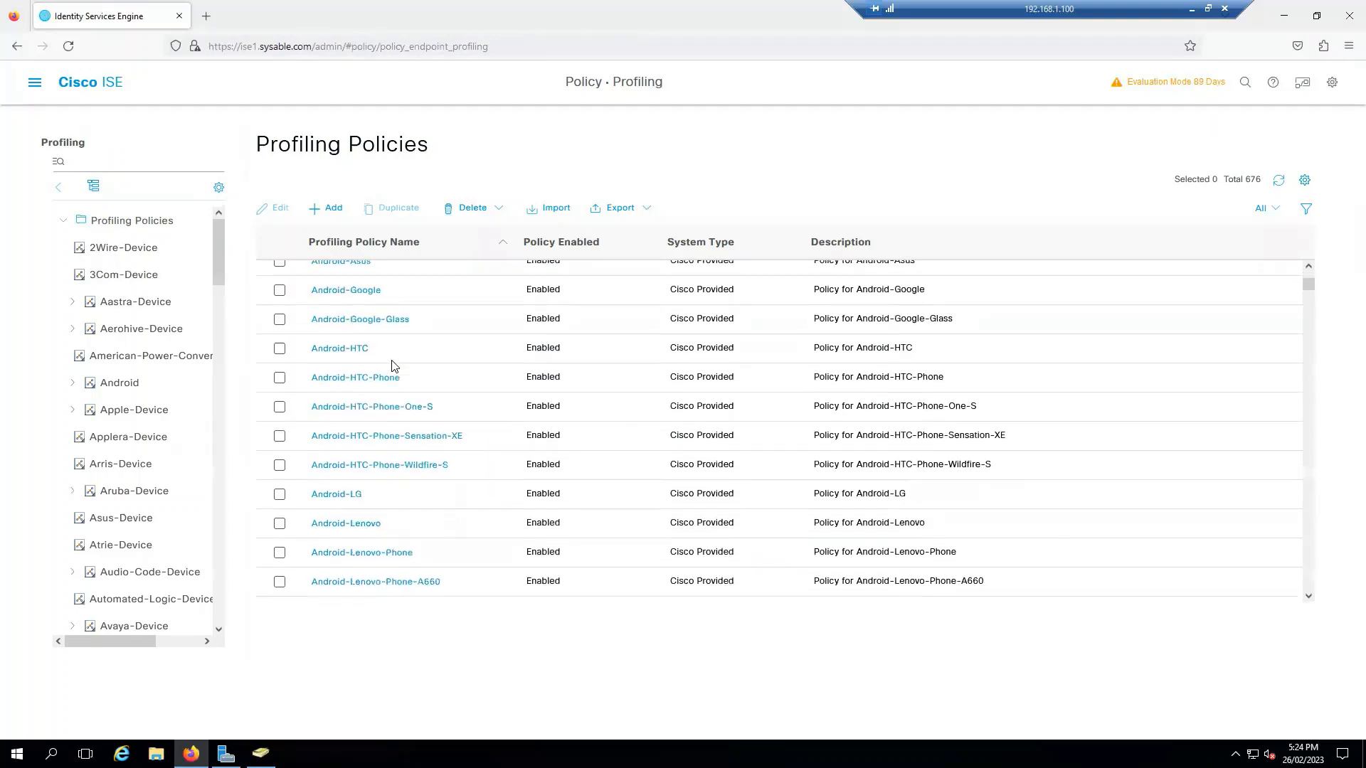
pyautogui.scroll(-5, 403, 414)
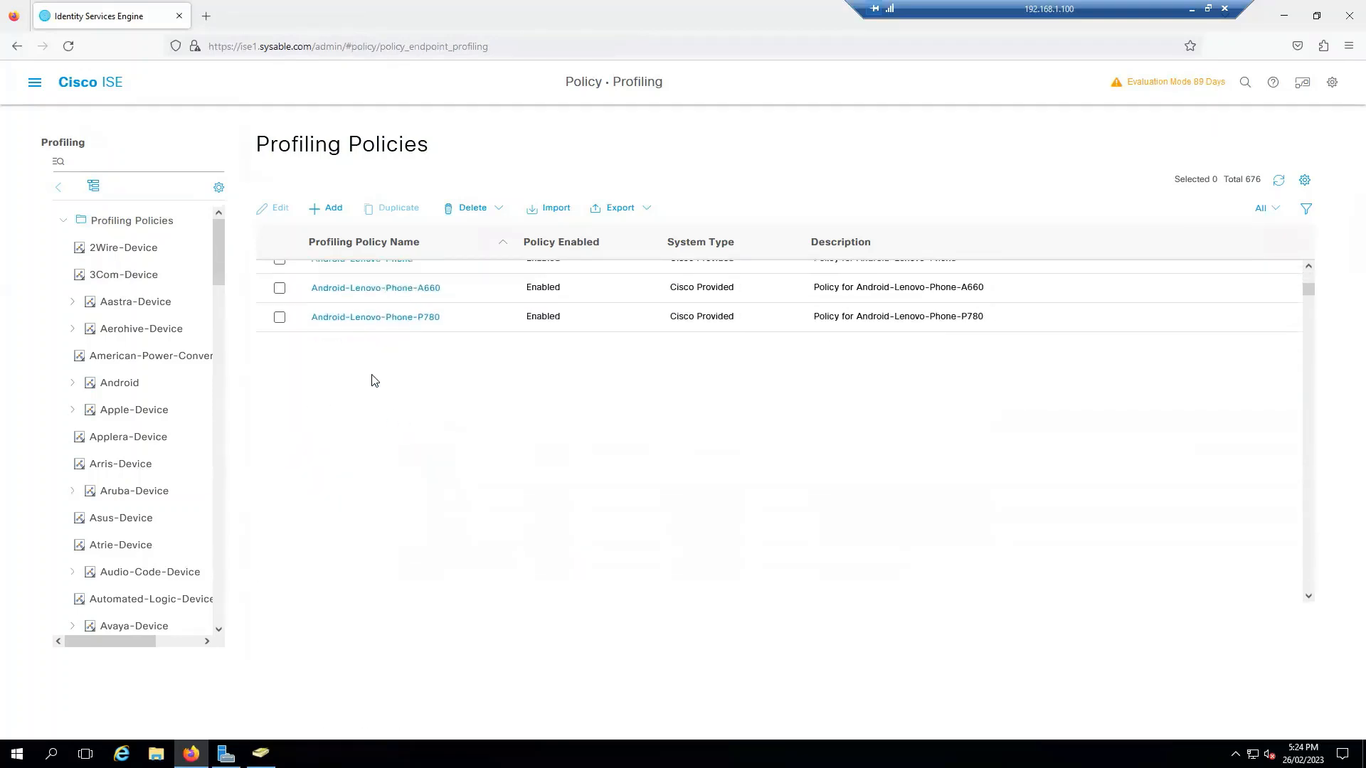
pyautogui.scroll(-5, 155, 442)
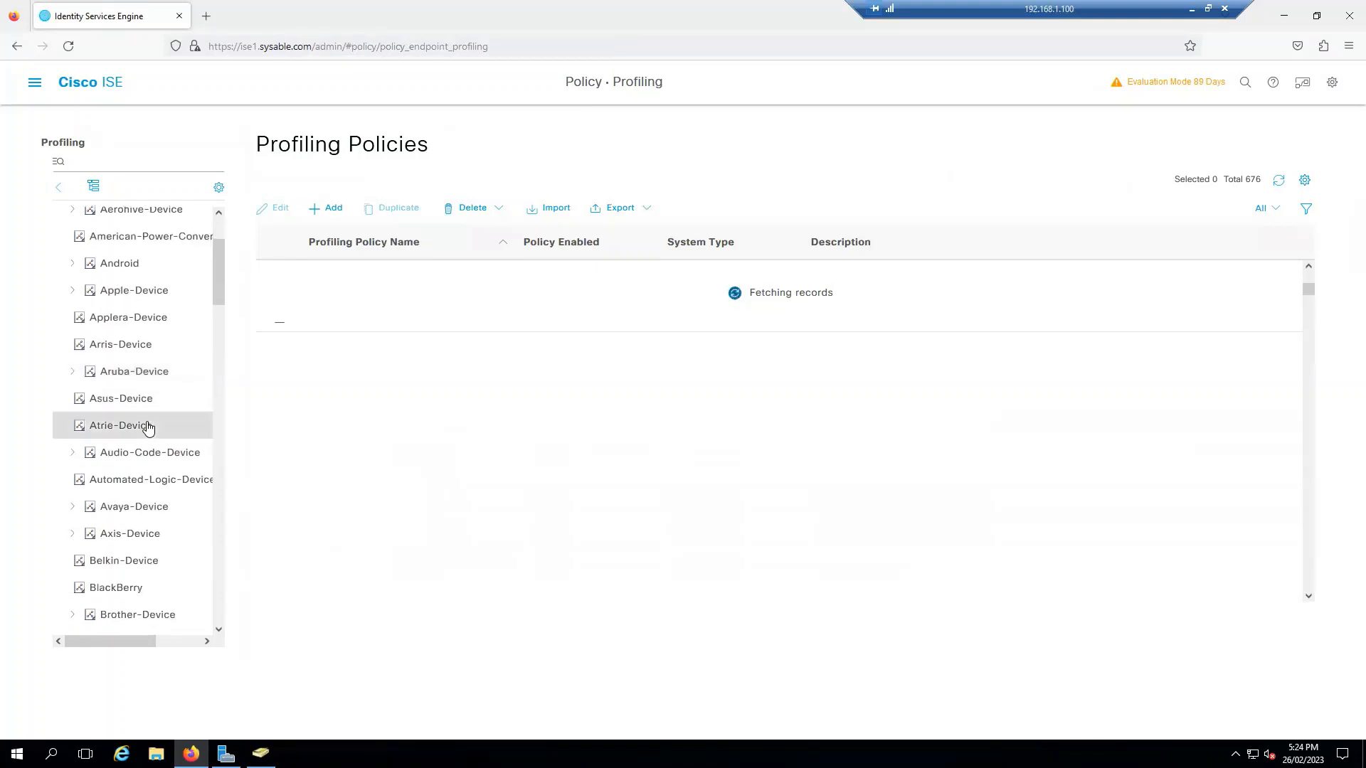
pyautogui.scroll(-5, 148, 426)
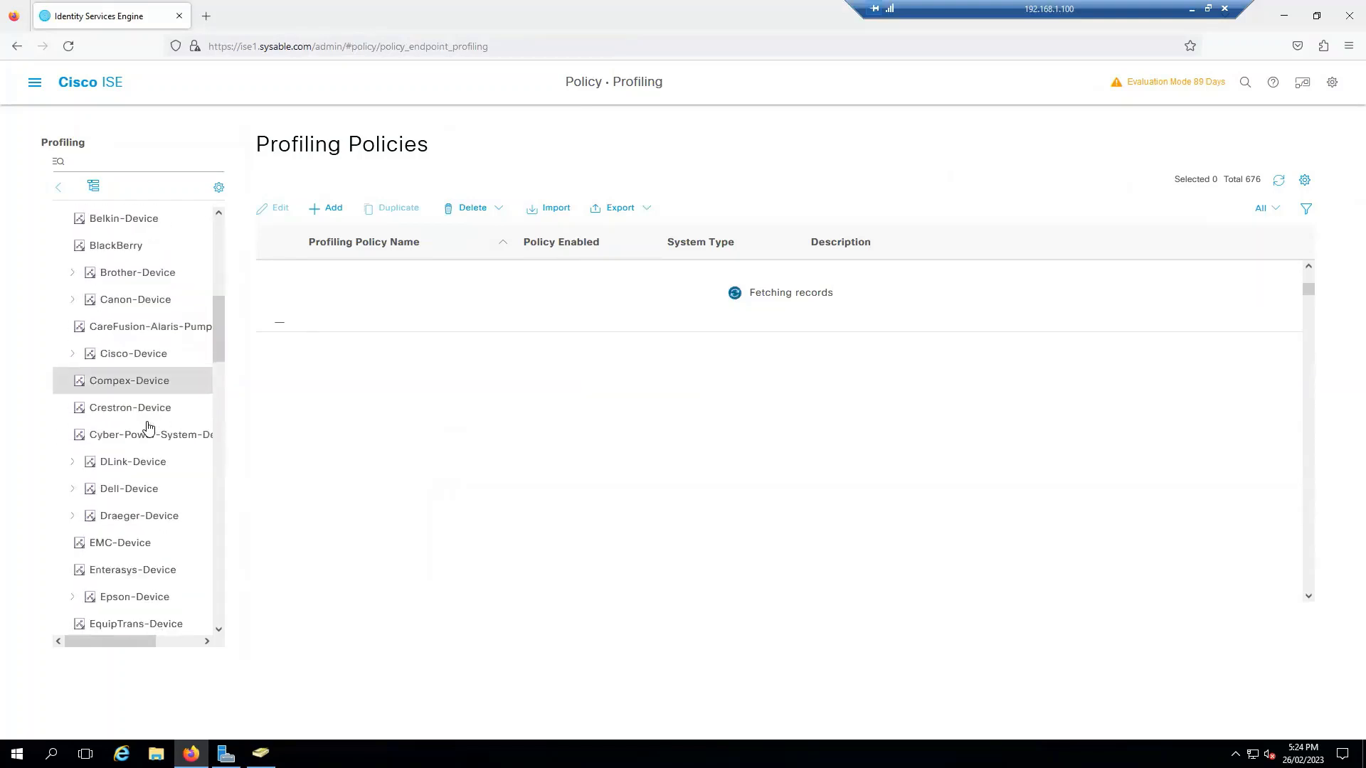
pyautogui.scroll(-3, 148, 427)
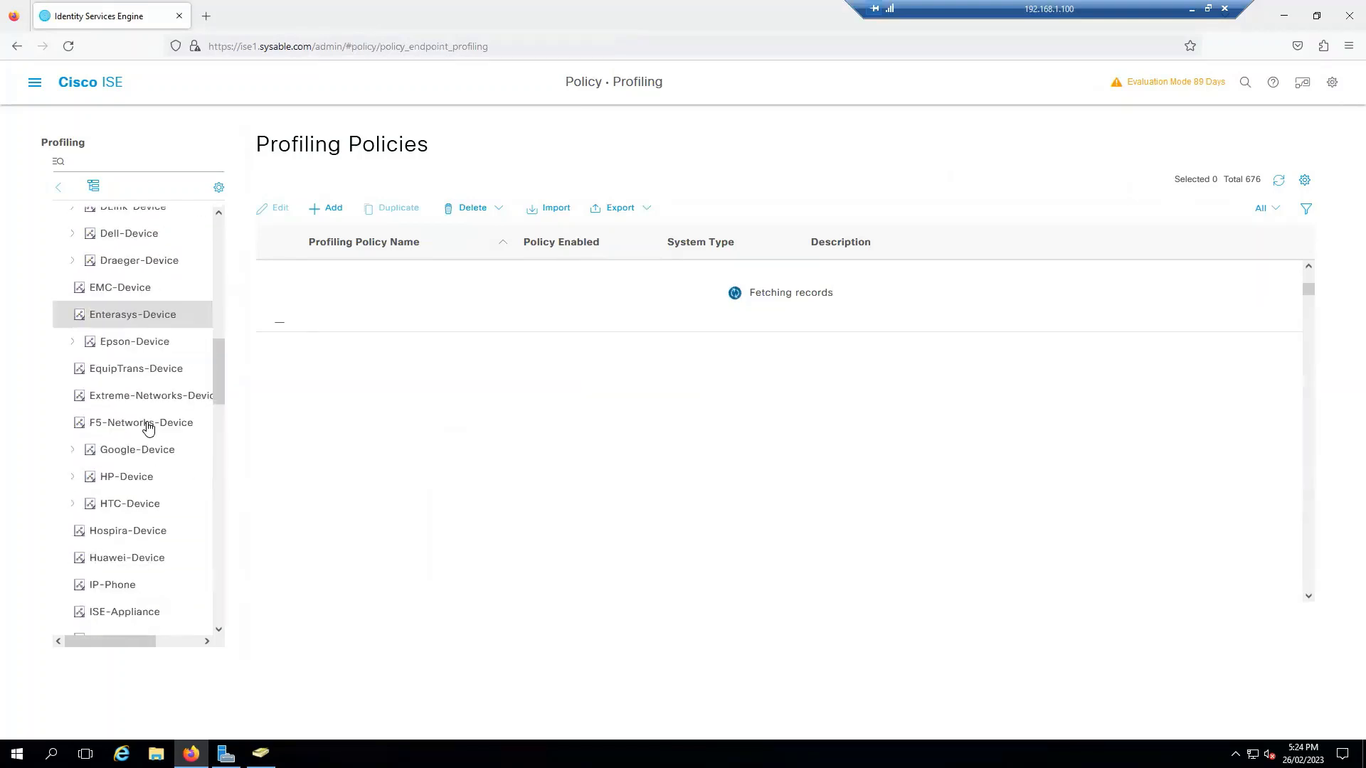
pyautogui.click(131, 480)
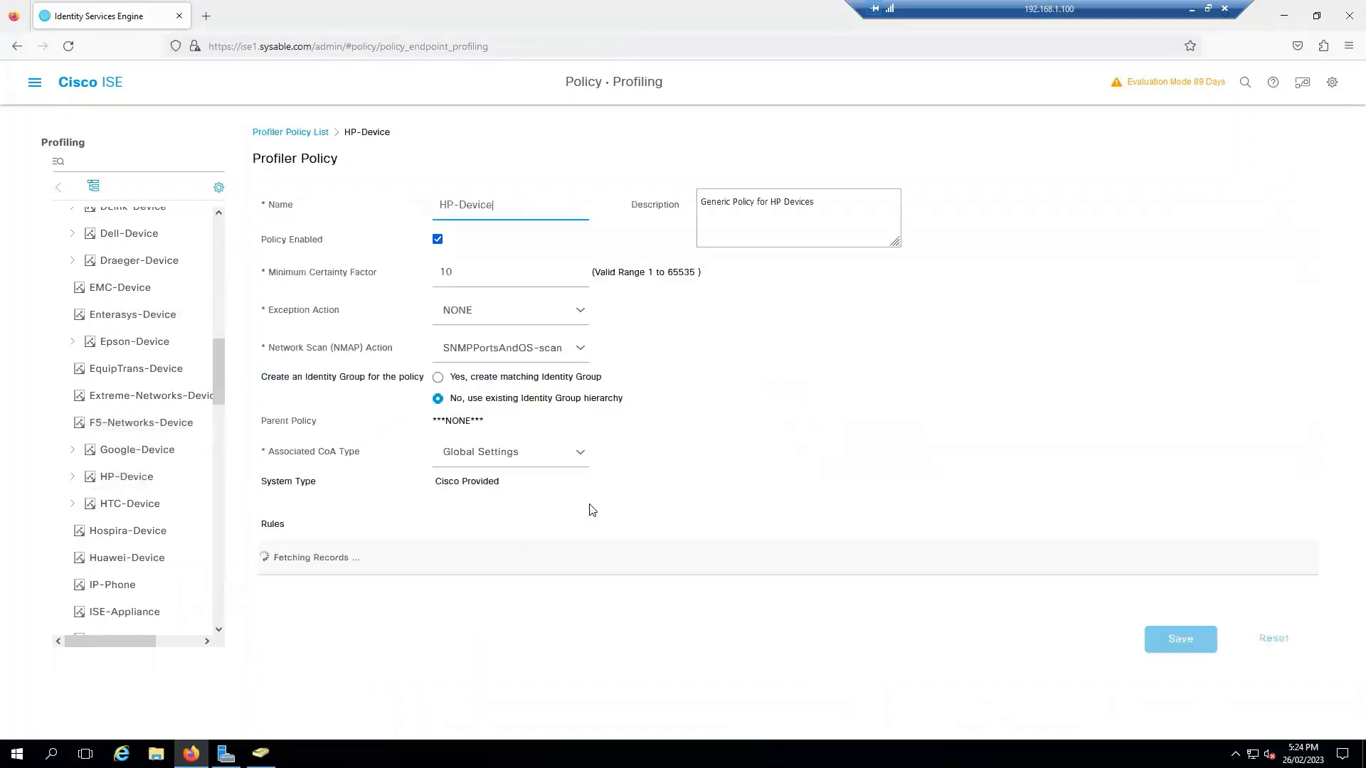
# - Set the HP-Device policy to create a matching Identity Group and save it
pyautogui.moveTo(260, 377); pyautogui.dragTo(398, 388)
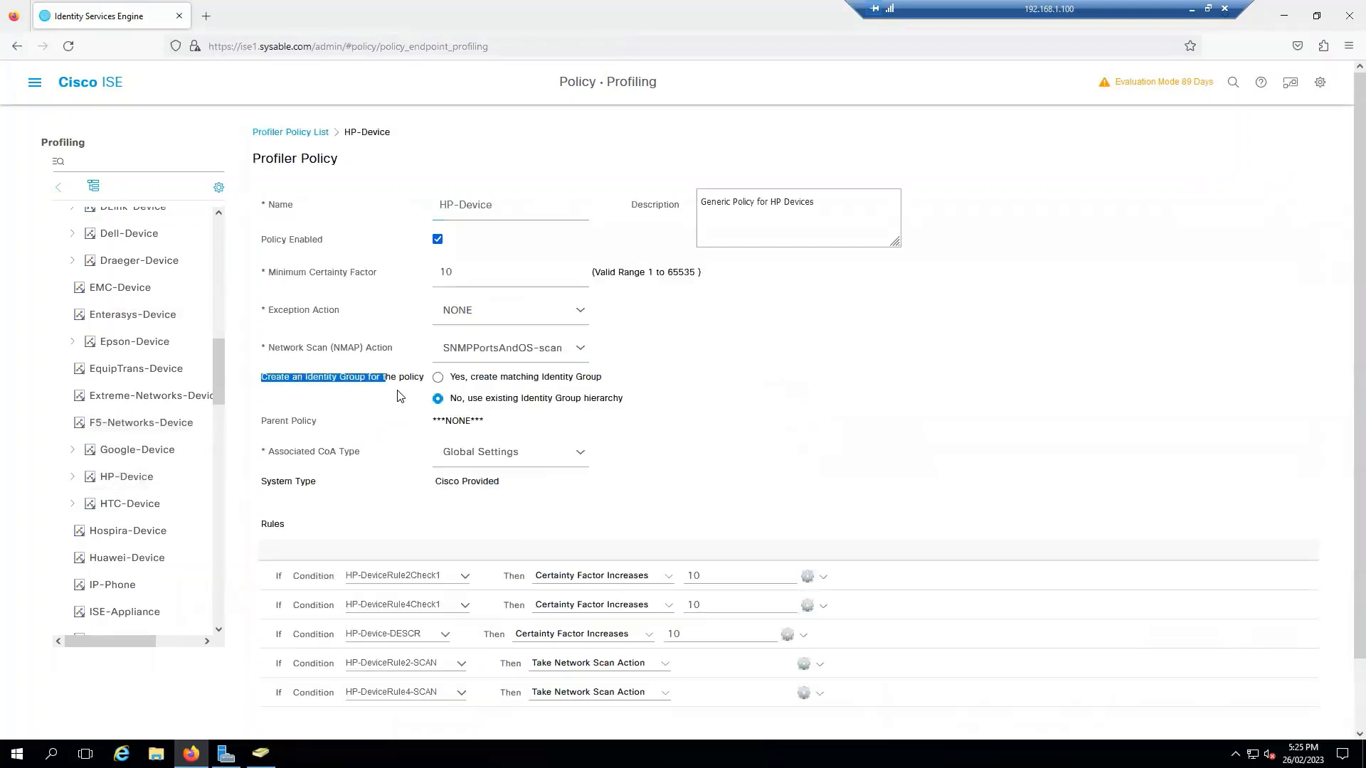
pyautogui.click(439, 379)
pyautogui.moveTo(602, 377); pyautogui.dragTo(538, 378)
pyautogui.click(916, 403)
pyautogui.scroll(-1, 1214, 502)
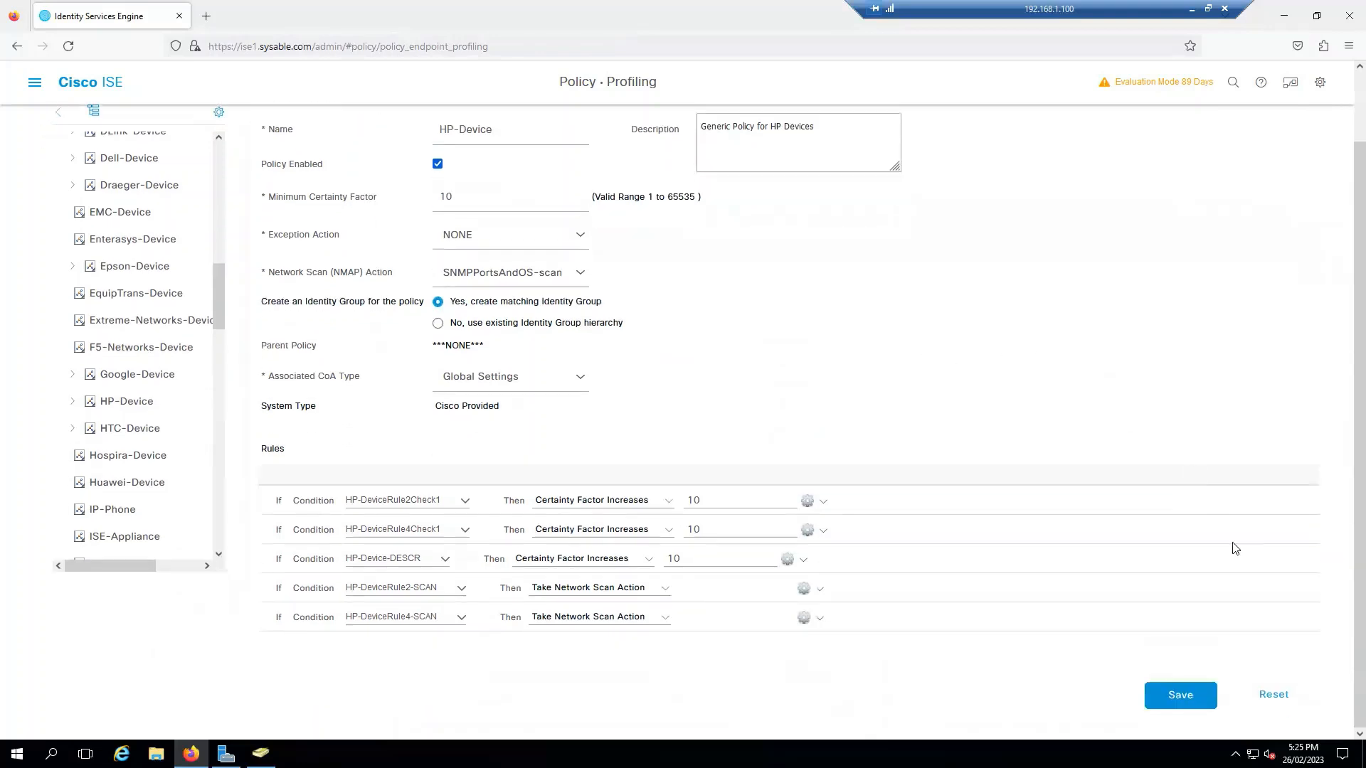
pyautogui.click(1186, 704)
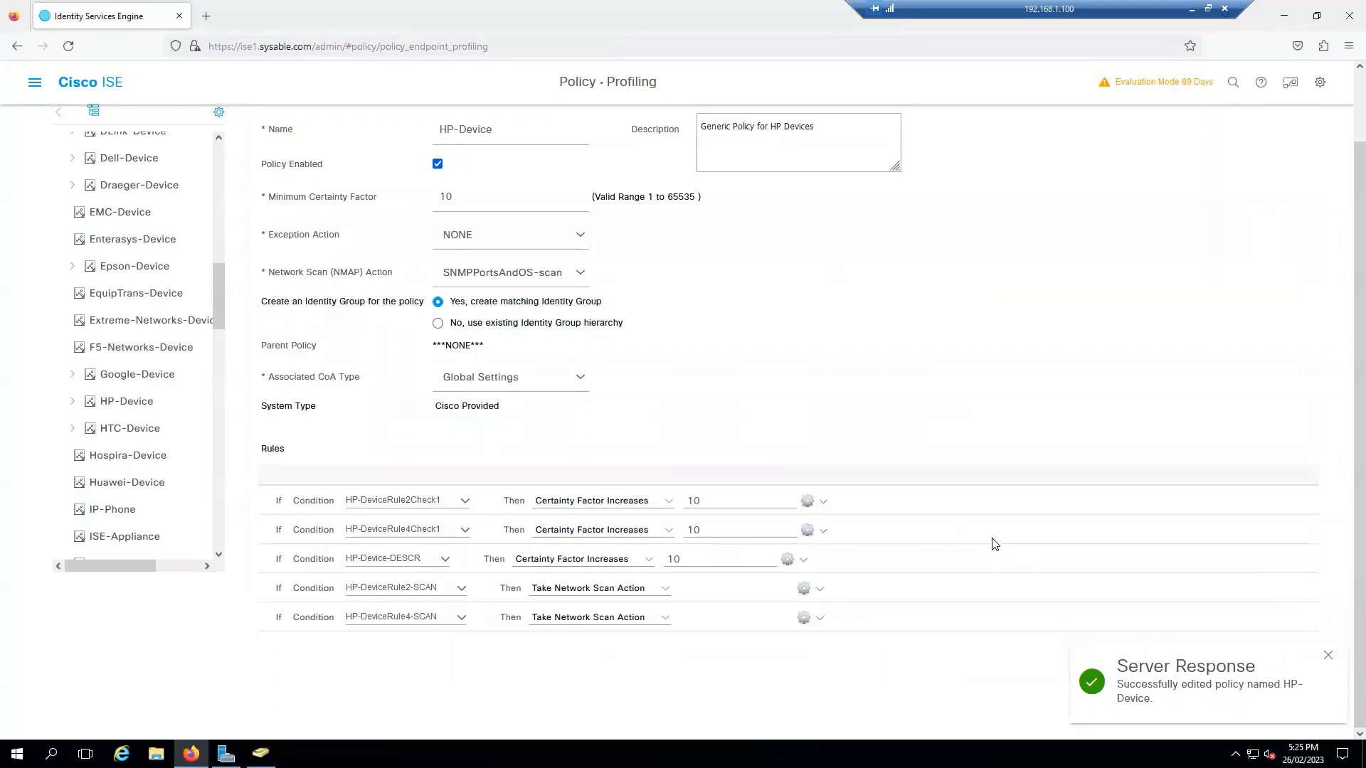
# - Return to the dashboard and review the authentication, network device and endpoint summaries
pyautogui.click(34, 82)
pyautogui.click(130, 137)
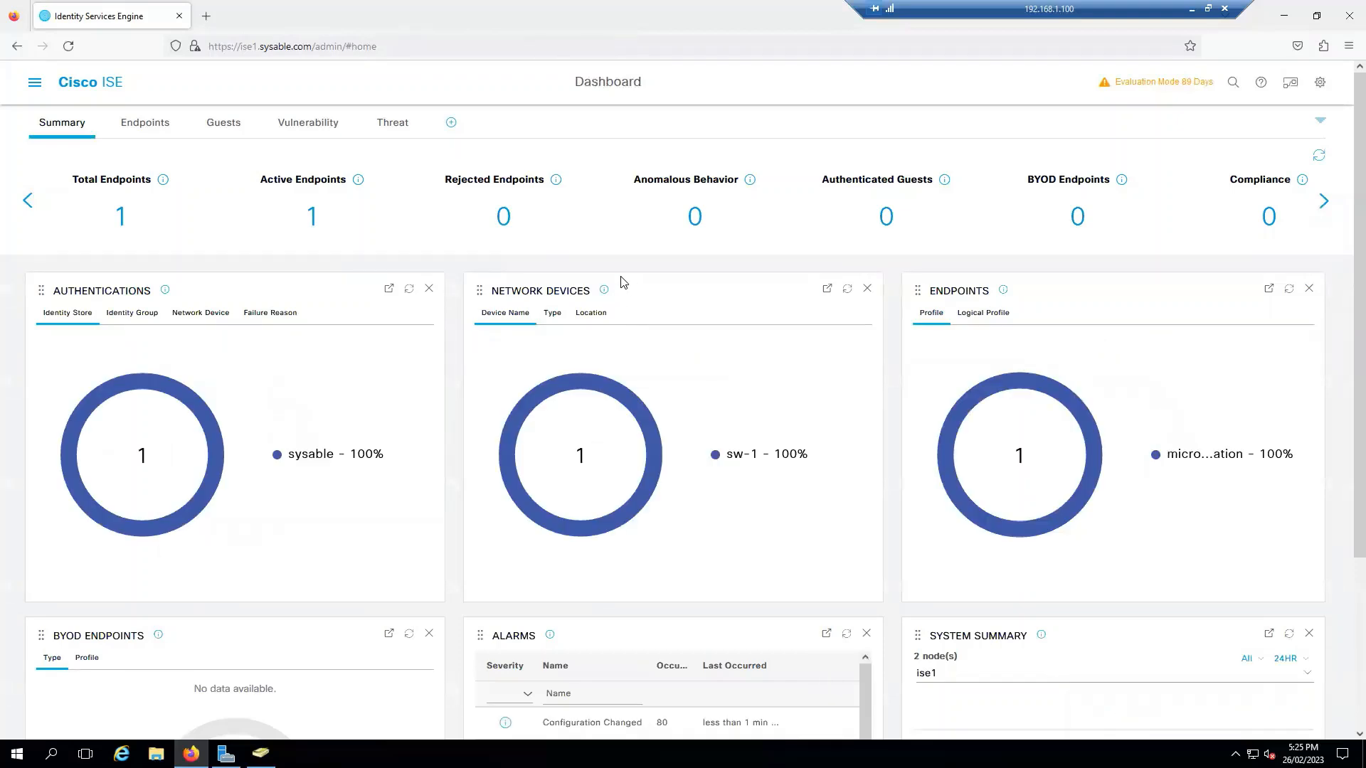
pyautogui.scroll(-1, 622, 302)
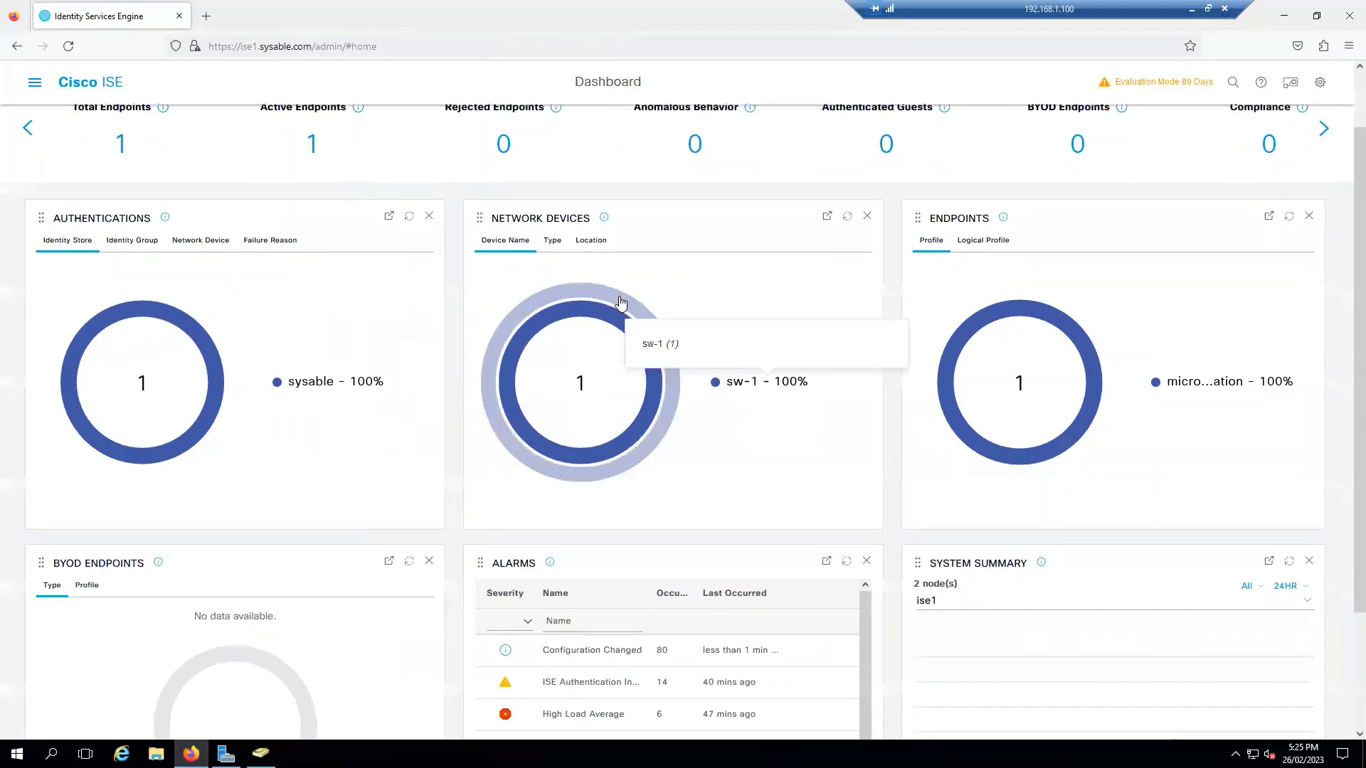